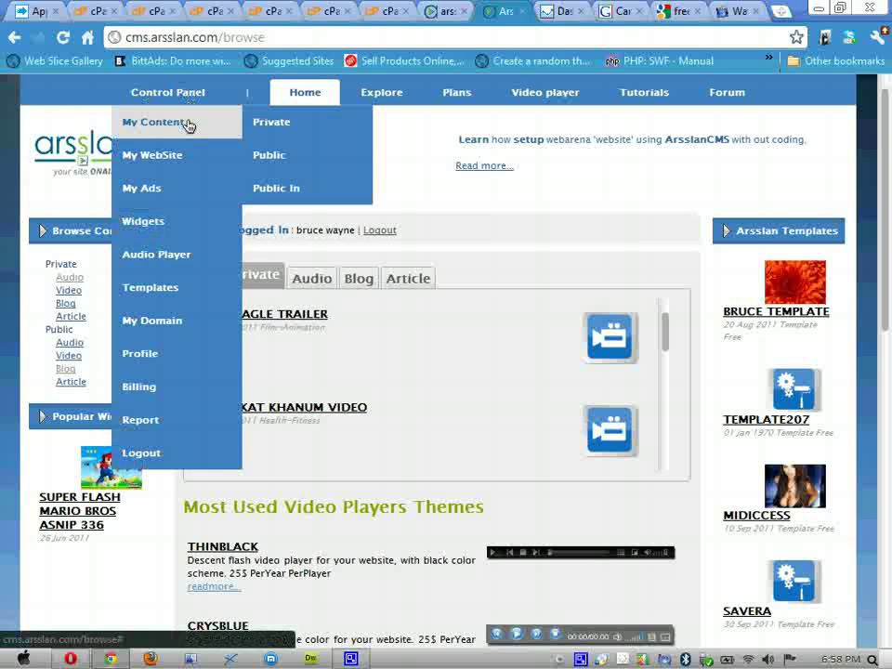
# Go to Audio Player under the Control Panel menu to list my players.
pyautogui.click(182, 260)
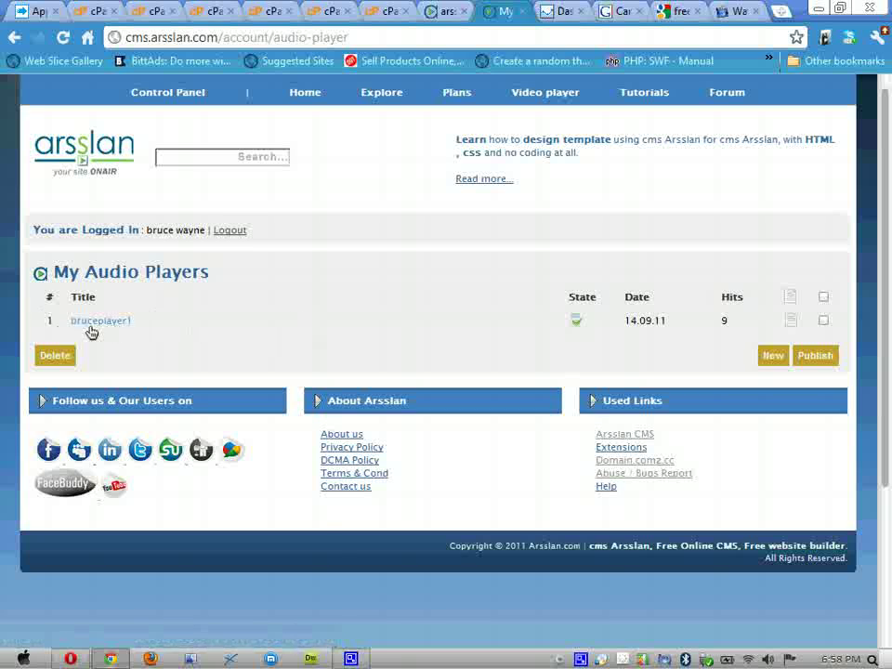
# Open bruceplayer1 and scroll through its orange player and playlist preview.
pyautogui.click(100, 322)
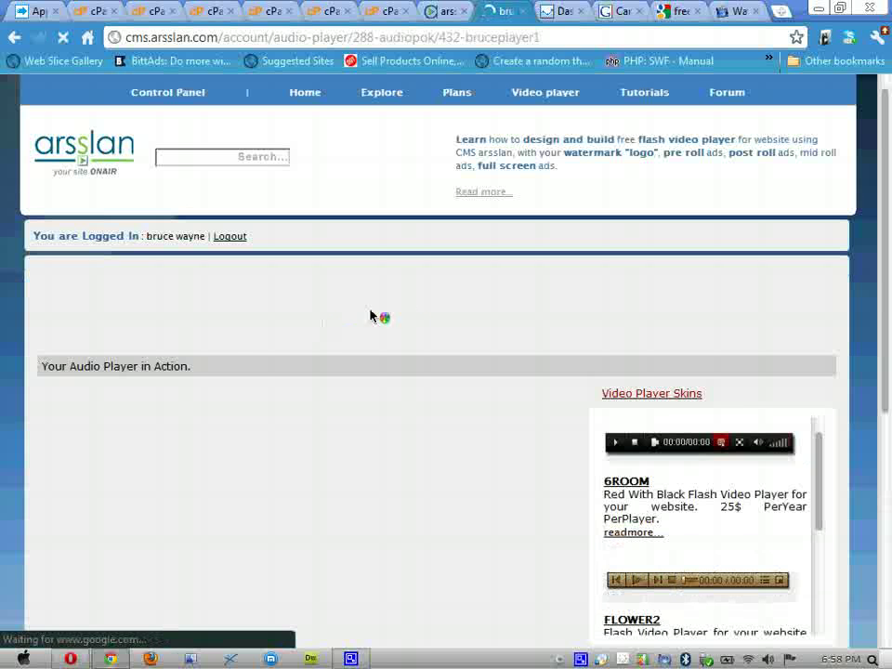
pyautogui.scroll(-4, 399, 320)
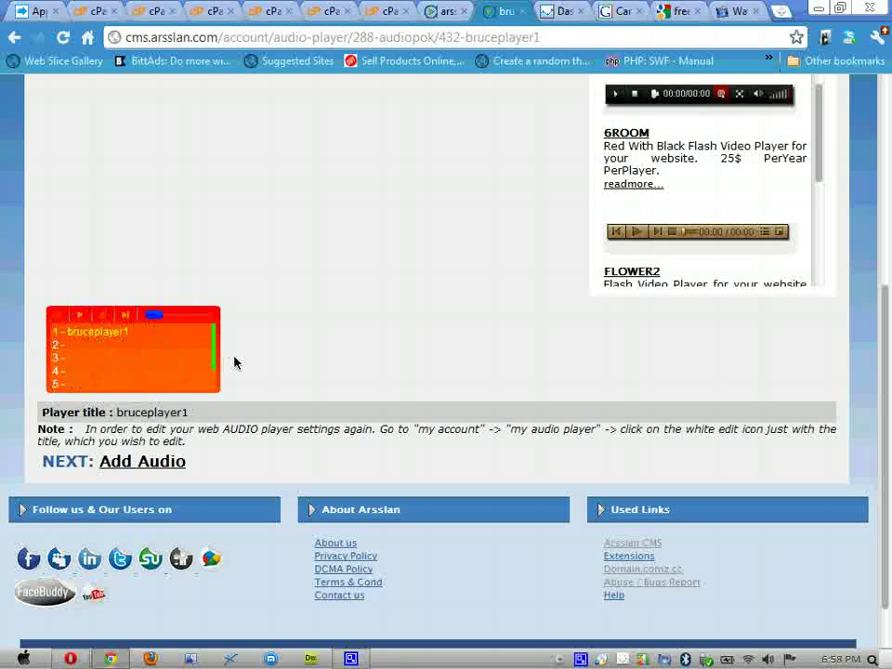
pyautogui.scroll(3, 611, 391)
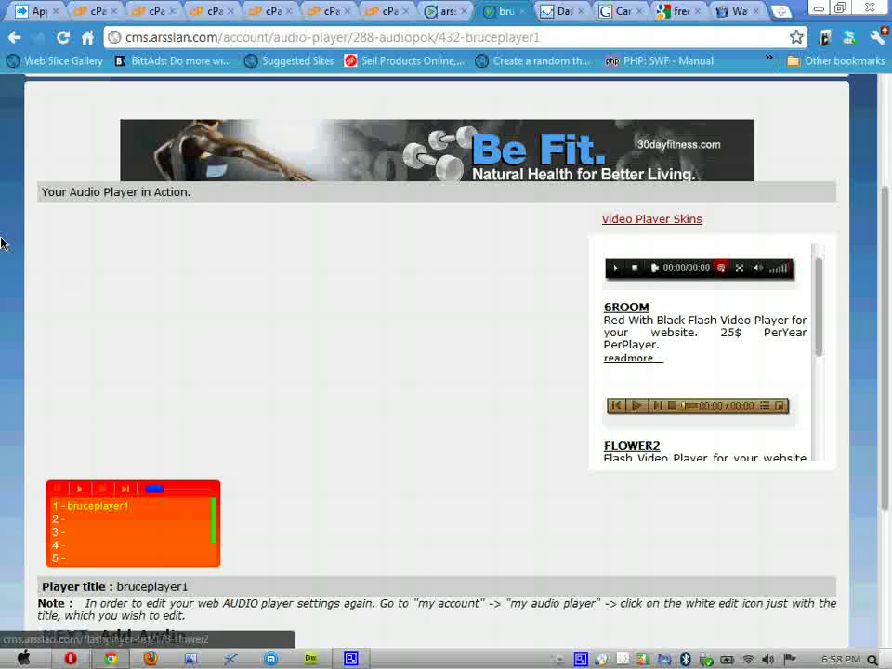
pyautogui.scroll(3, 131, 231)
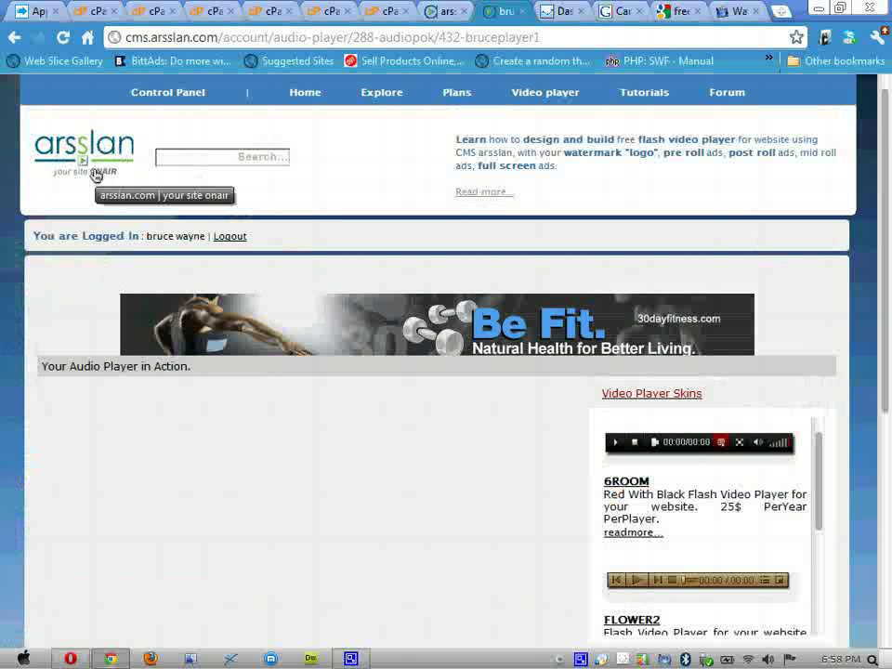
# Return to My Audio Players and start a new player via Publish.
pyautogui.click(22, 42)
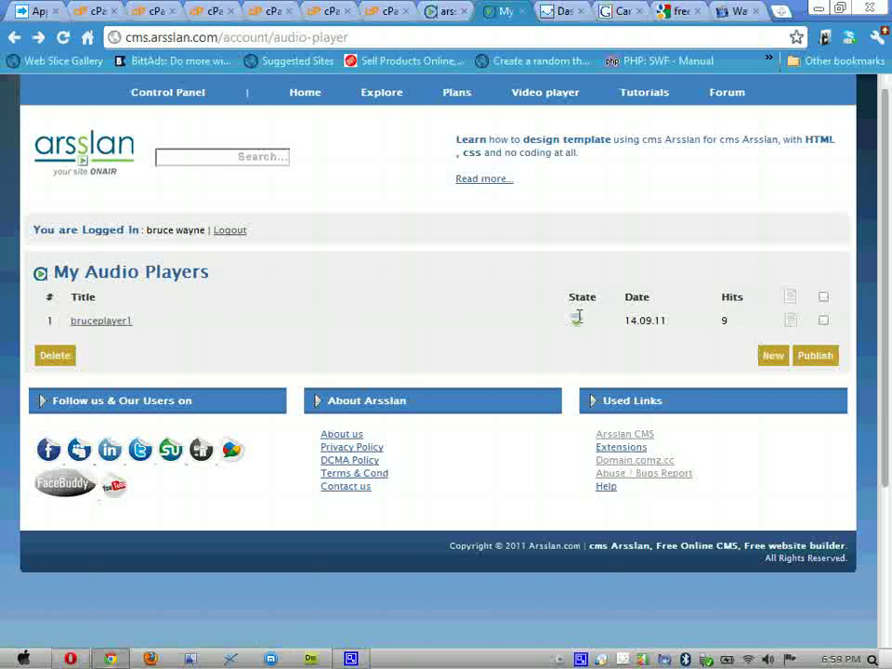
pyautogui.click(816, 353)
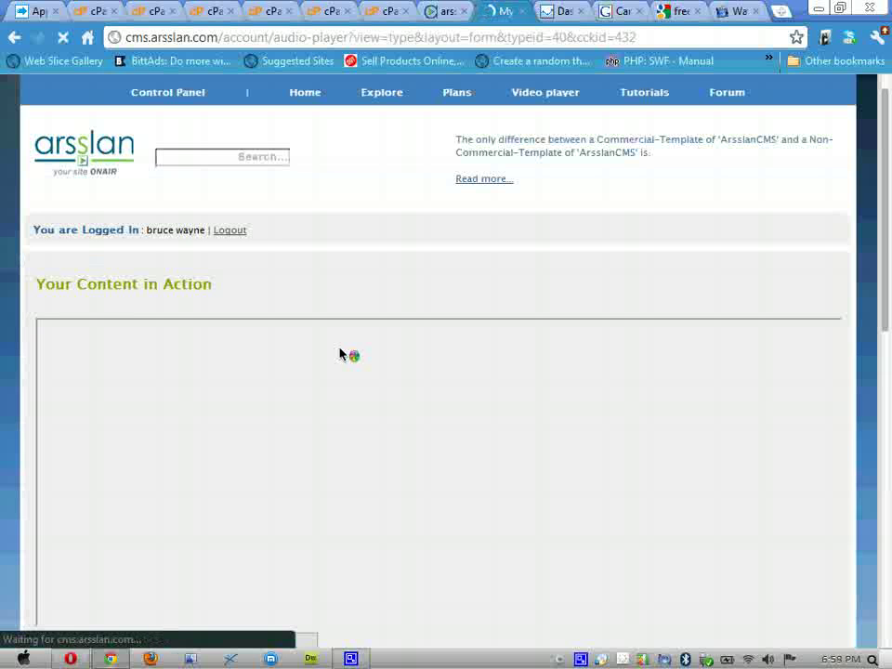
pyautogui.scroll(2, 453, 317)
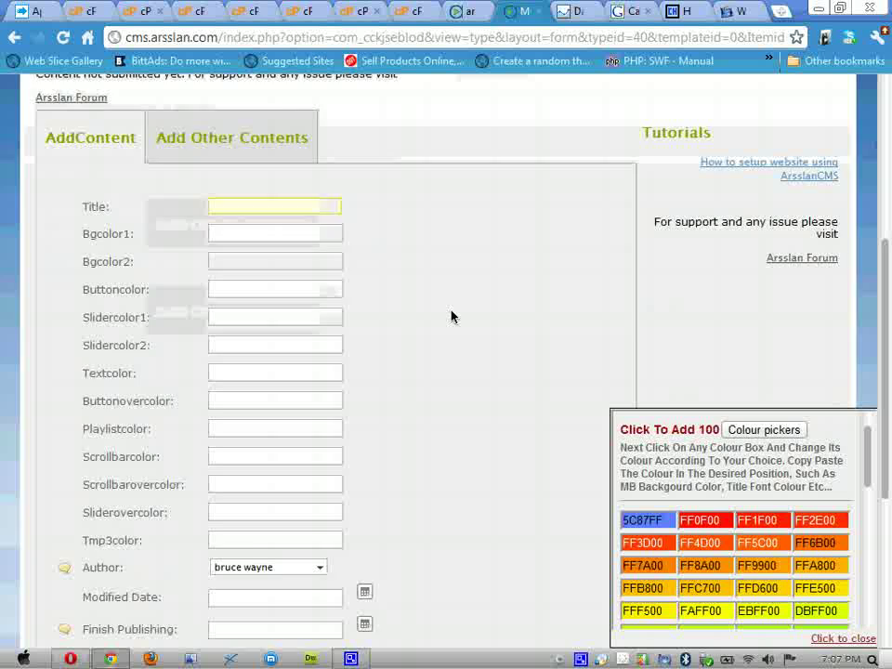
pyautogui.scroll(-1, 493, 416)
pyautogui.scroll(-1, 493, 416)
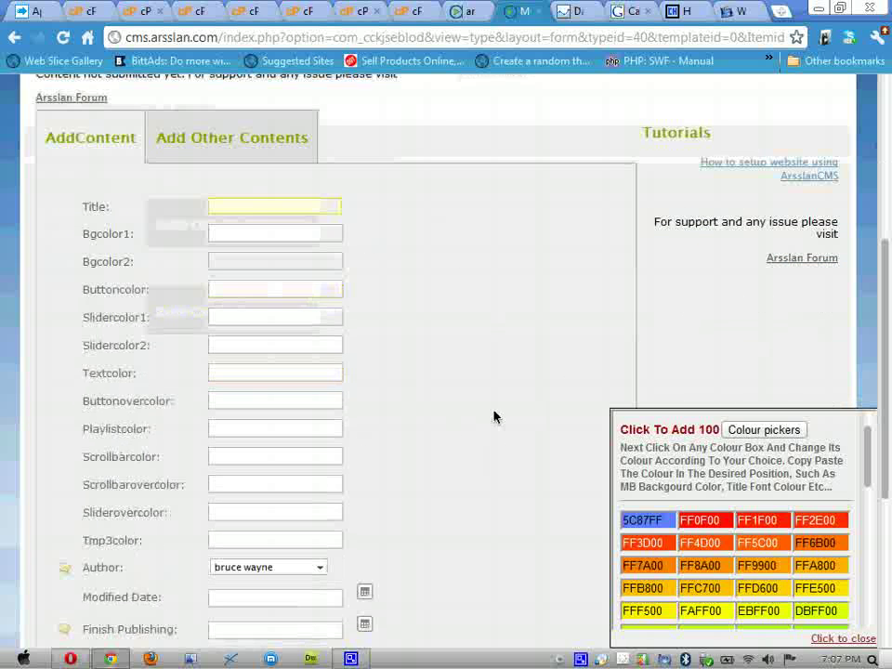
# Title the new player 'audio-player1' and bring up the colour-code swatches.
pyautogui.click(340, 202)
pyautogui.write('audio-player1')
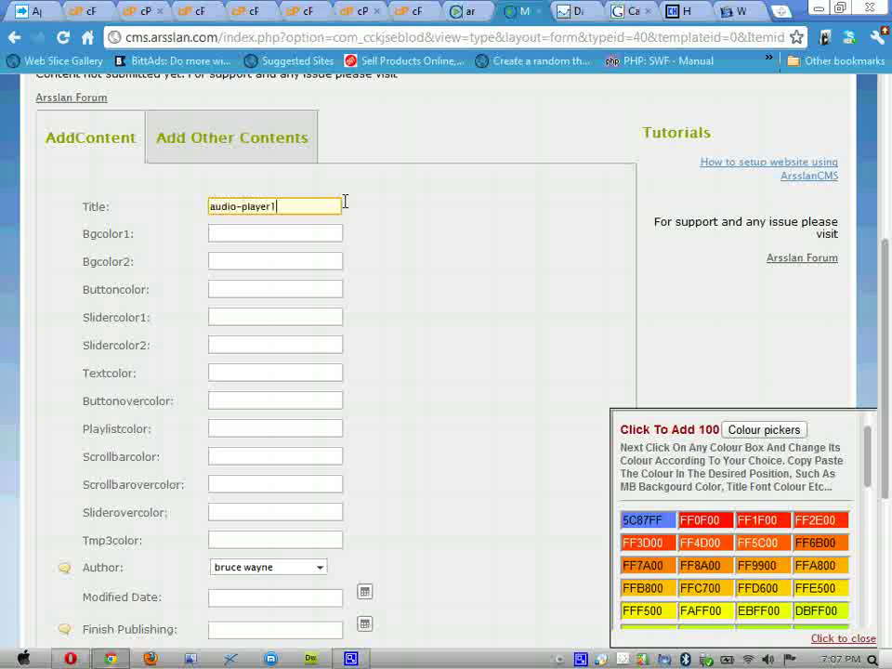
pyautogui.press('Tab')
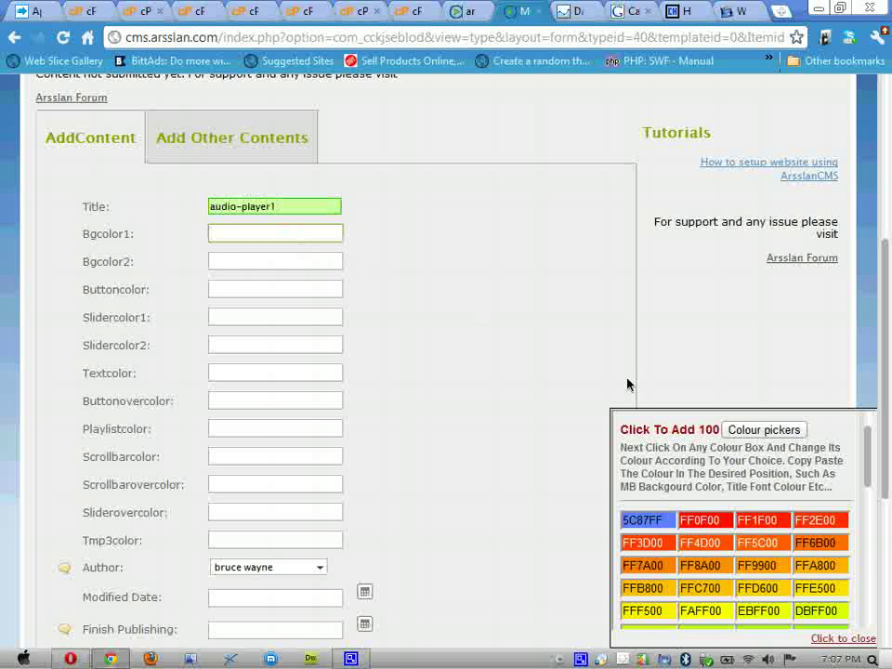
pyautogui.click(749, 441)
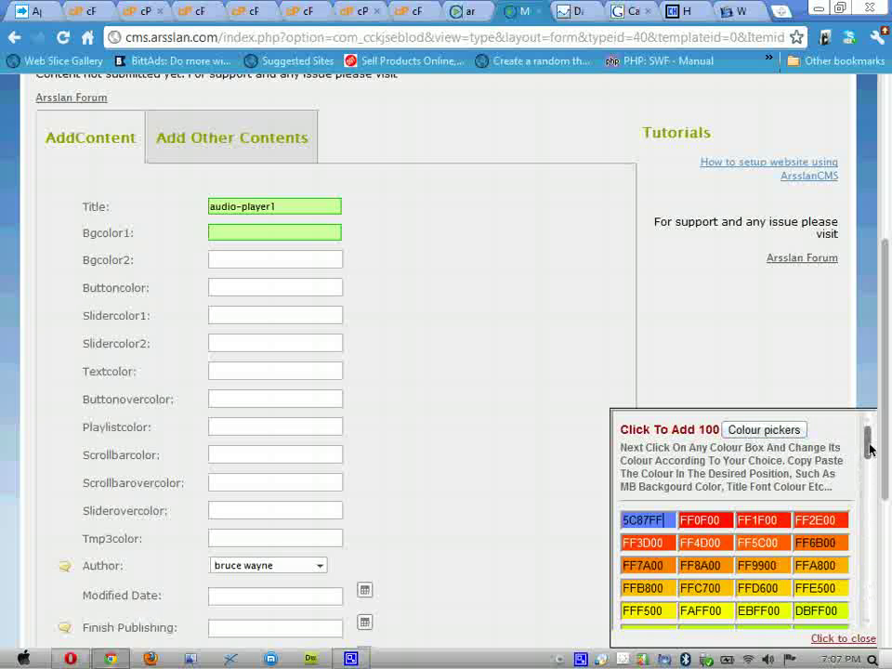
pyautogui.moveTo(870, 449)
pyautogui.mouseDown()
pyautogui.moveTo(872, 612)
pyautogui.moveTo(862, 433)
pyautogui.mouseUp()
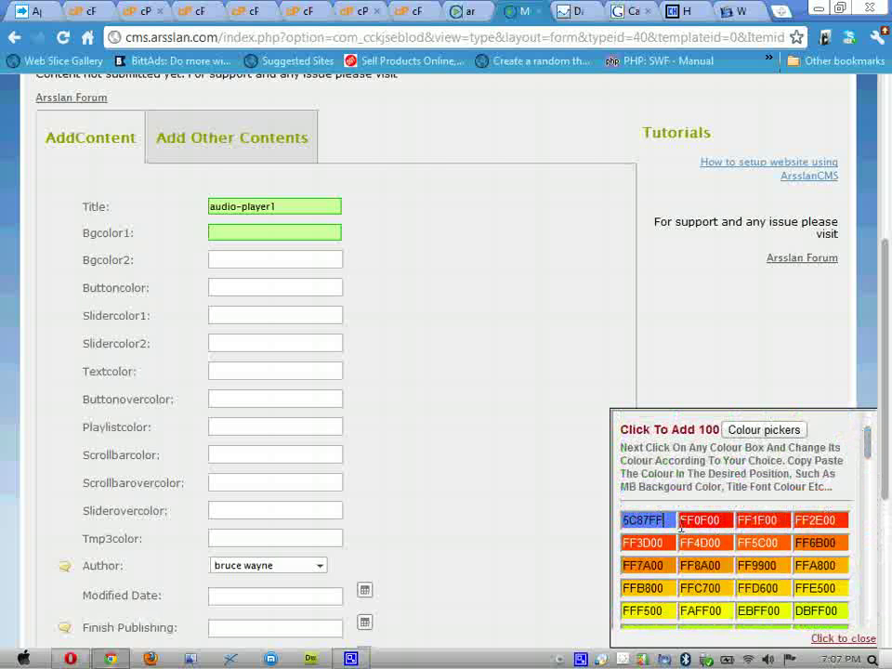
# Copy FF0F00 from the swatches into Bgcolor1.
pyautogui.click(729, 520)
pyautogui.doubleClick(706, 521)
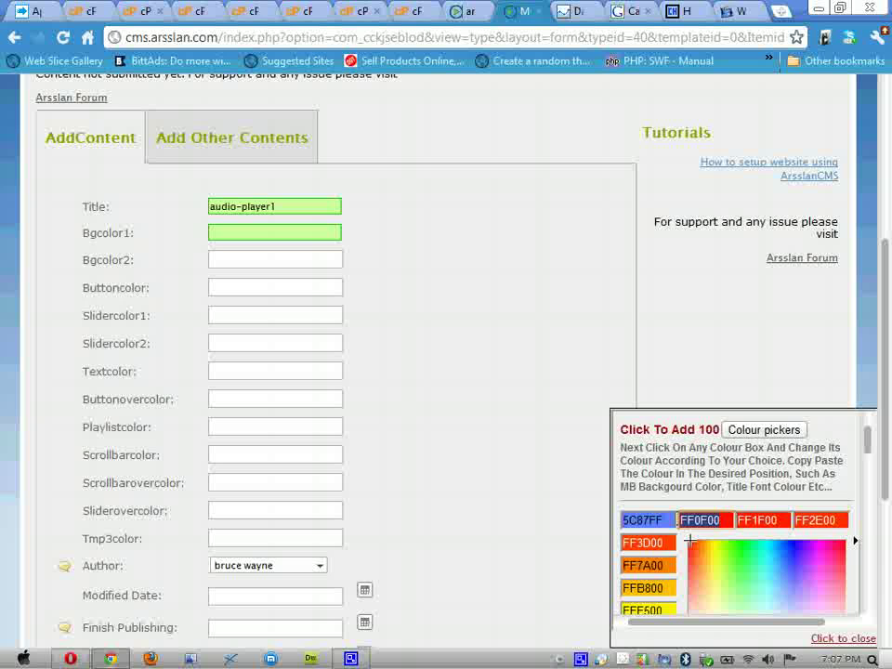
pyautogui.rightClick(707, 521)
pyautogui.click(695, 390)
pyautogui.rightClick(281, 233)
pyautogui.click(308, 313)
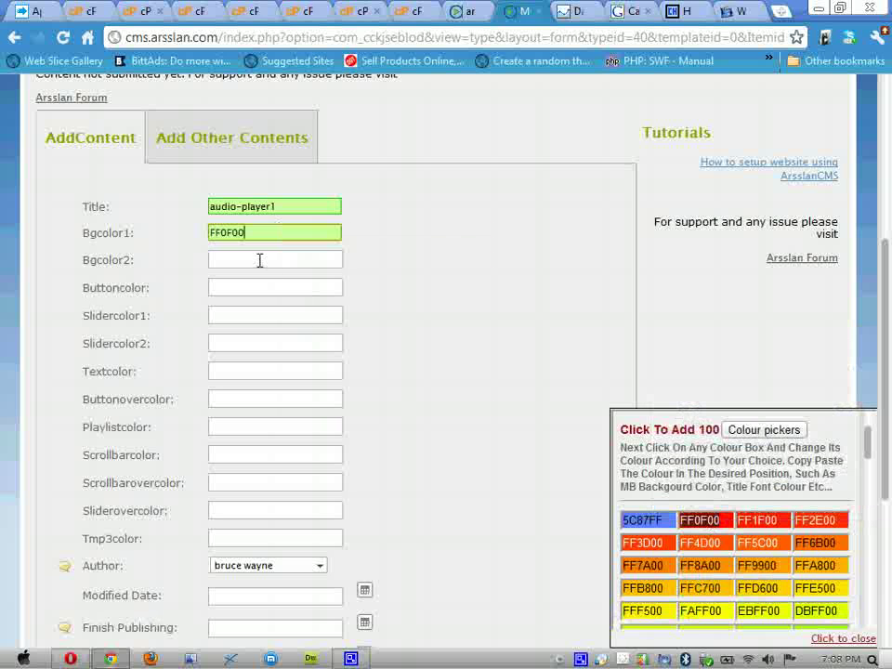
# Copy FF5C00 from the swatches into Bgcolor2.
pyautogui.click(259, 261)
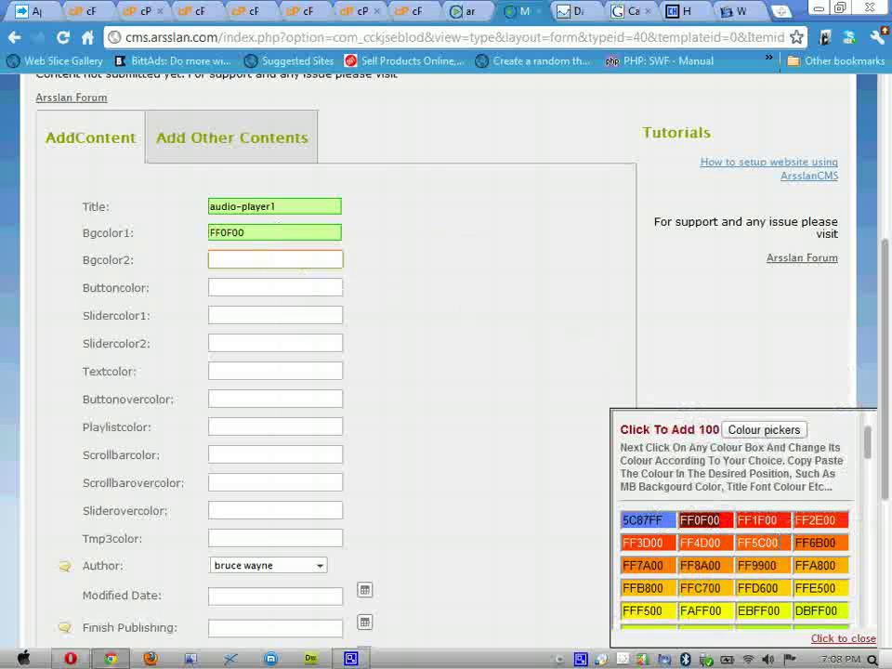
pyautogui.doubleClick(759, 542)
pyautogui.rightClick(758, 542)
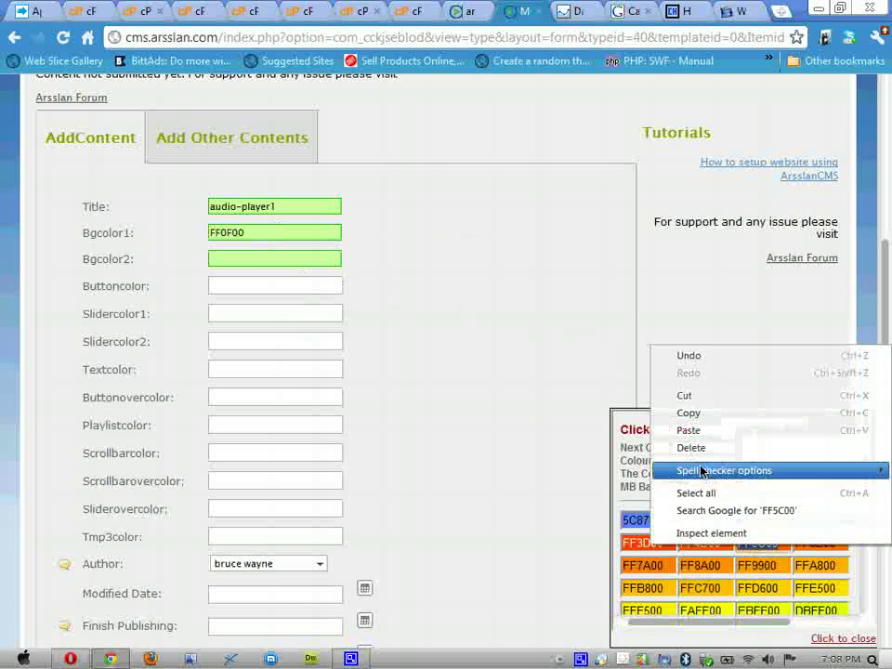
pyautogui.click(696, 414)
pyautogui.click(263, 256)
pyautogui.rightClick(265, 258)
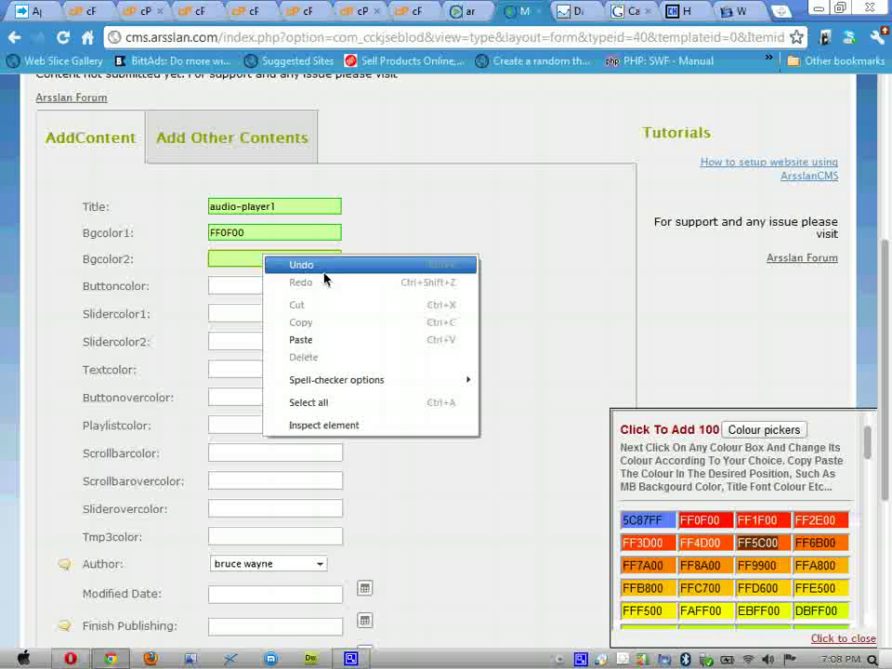
pyautogui.click(353, 340)
# Copy 5C87FF from the swatches into Buttoncolor.
pyautogui.click(241, 290)
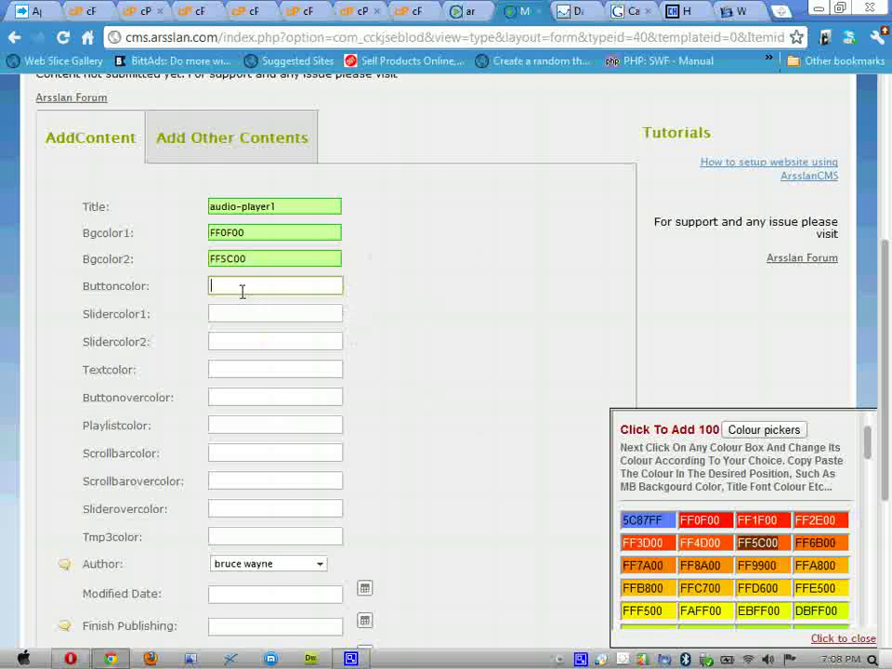
pyautogui.scroll(-1, 471, 342)
pyautogui.doubleClick(642, 520)
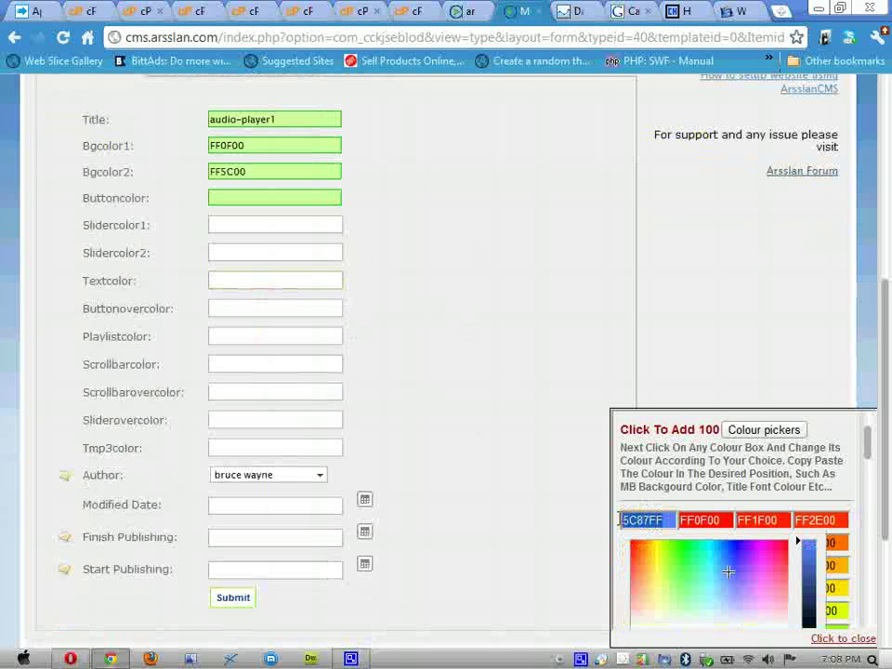
pyautogui.rightClick(620, 520)
pyautogui.click(678, 396)
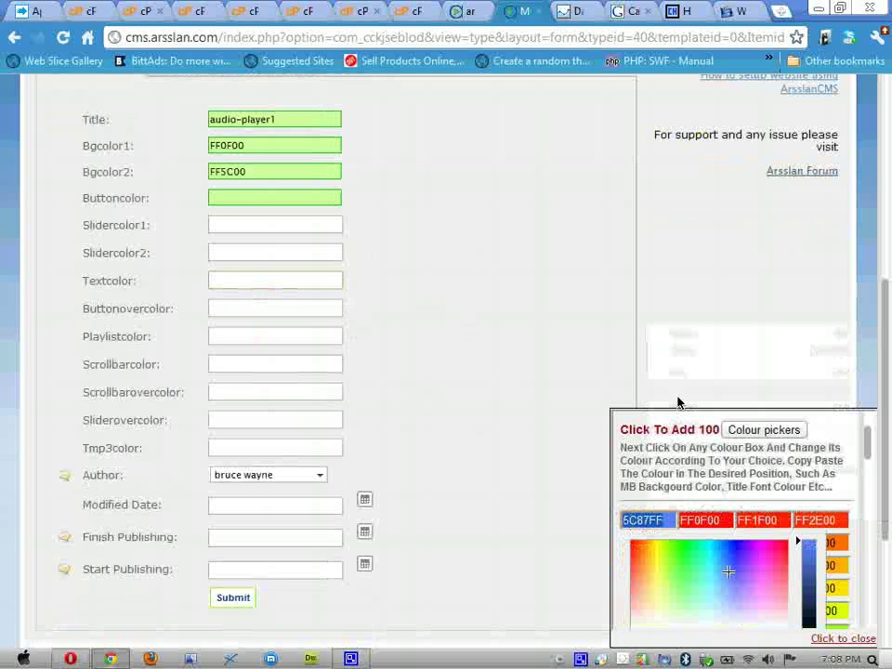
pyautogui.rightClick(231, 198)
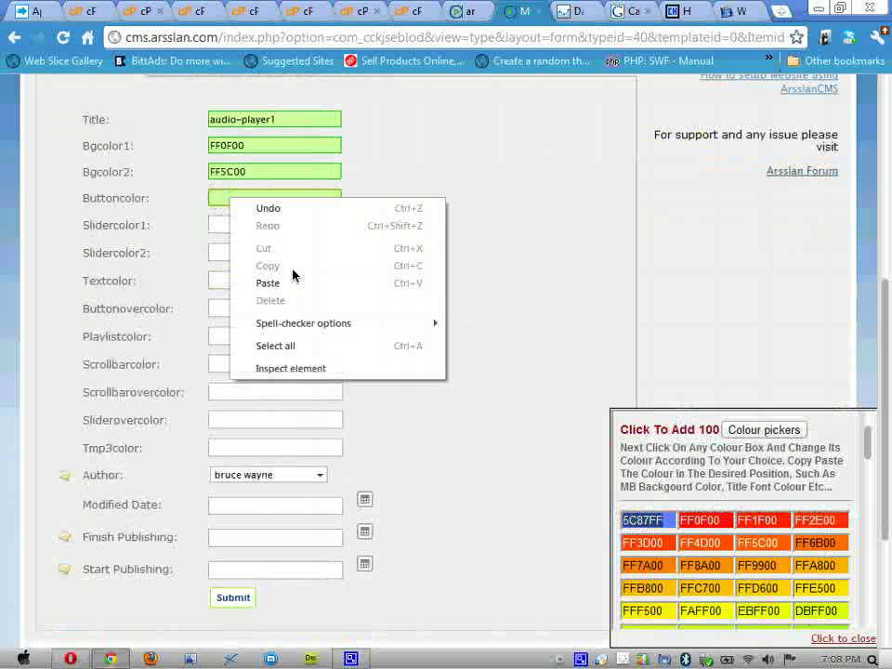
pyautogui.click(294, 282)
pyautogui.click(241, 225)
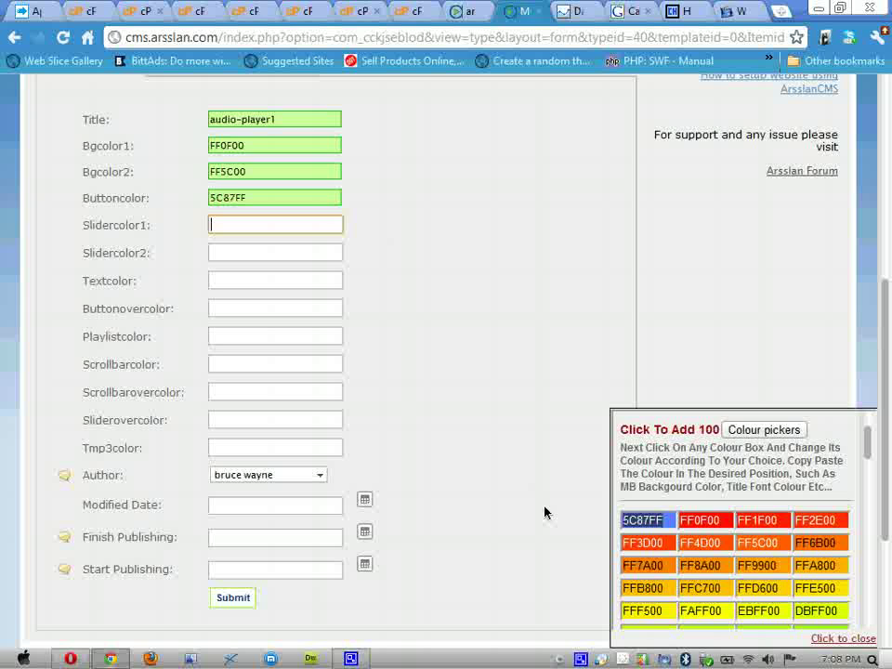
# Copy 70FF00 from the palette into Slidercolor1.
pyautogui.scroll(-2, 762, 557)
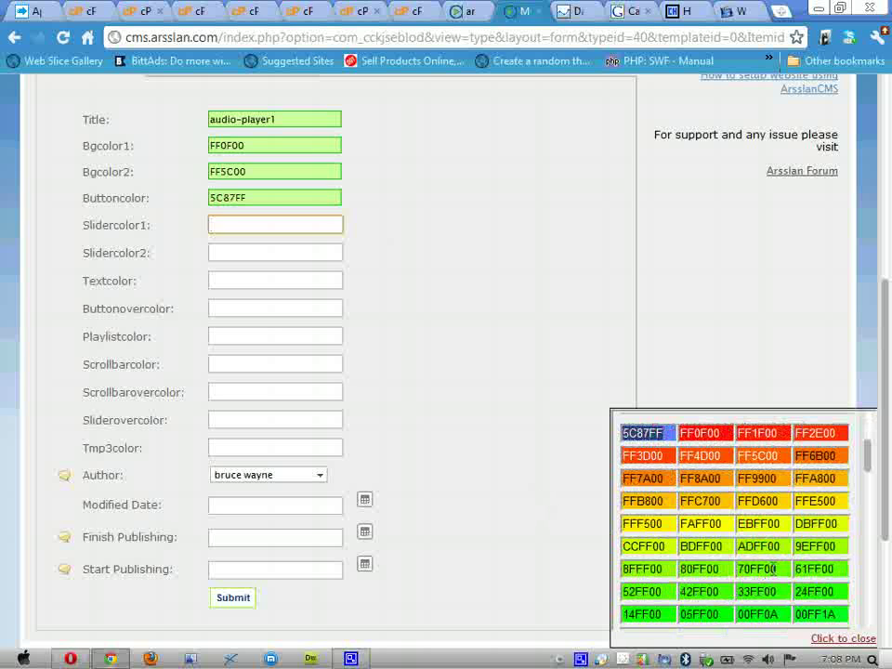
pyautogui.doubleClick(772, 569)
pyautogui.rightClick(772, 569)
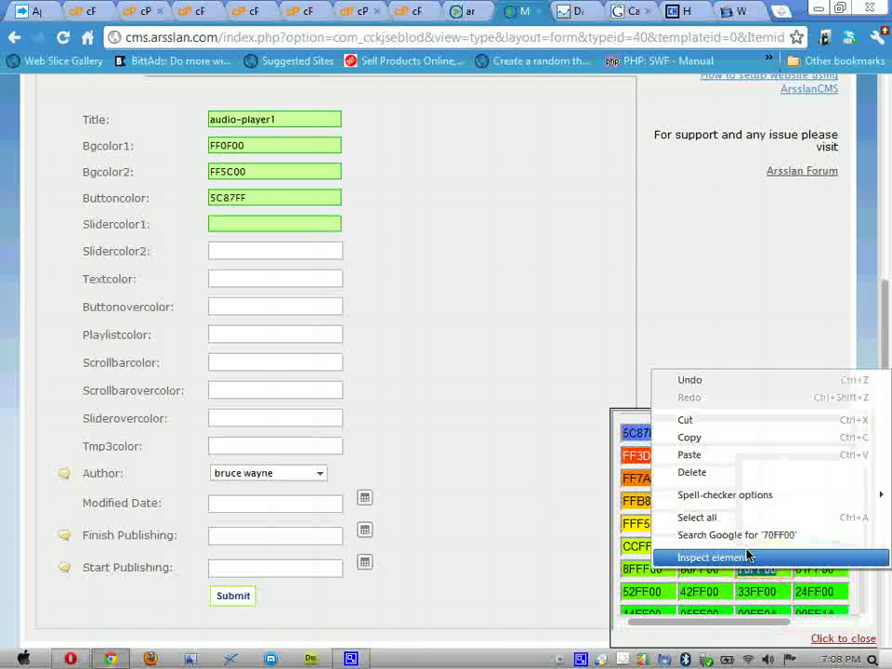
pyautogui.click(690, 437)
pyautogui.click(325, 229)
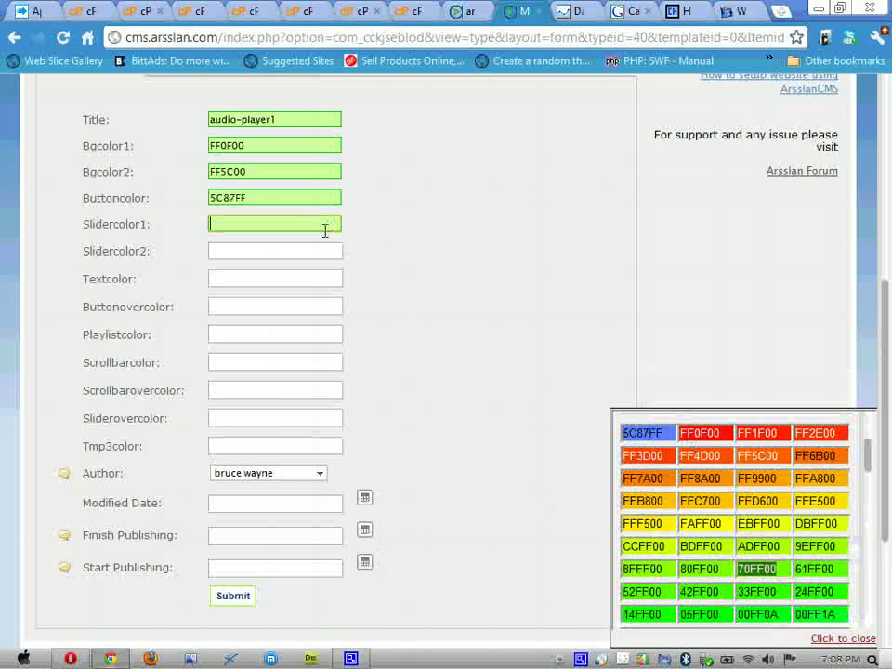
pyautogui.rightClick(326, 229)
pyautogui.click(392, 322)
# Copy 0057FF from the palette into Slidercolor2.
pyautogui.click(270, 249)
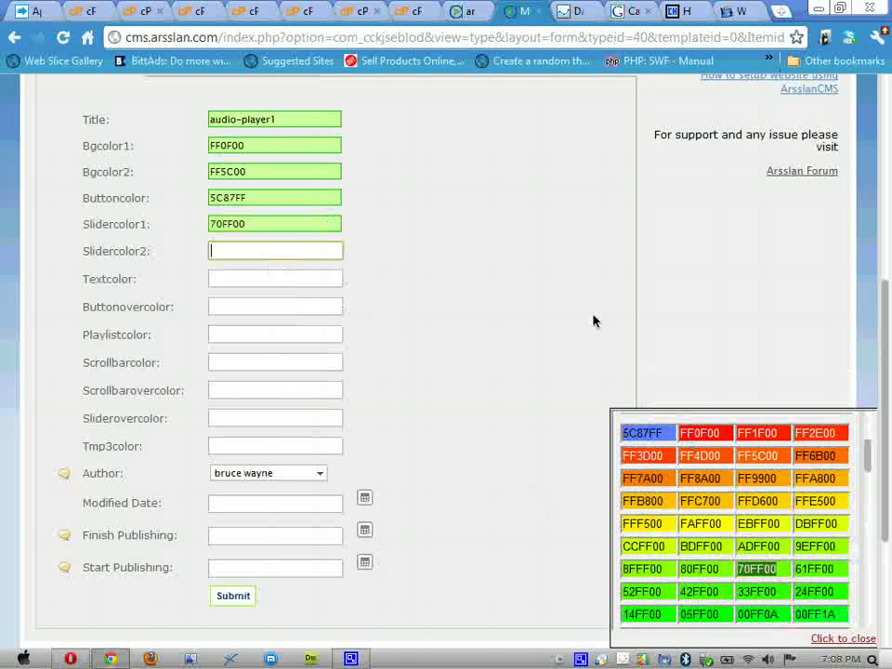
pyautogui.scroll(-2, 784, 595)
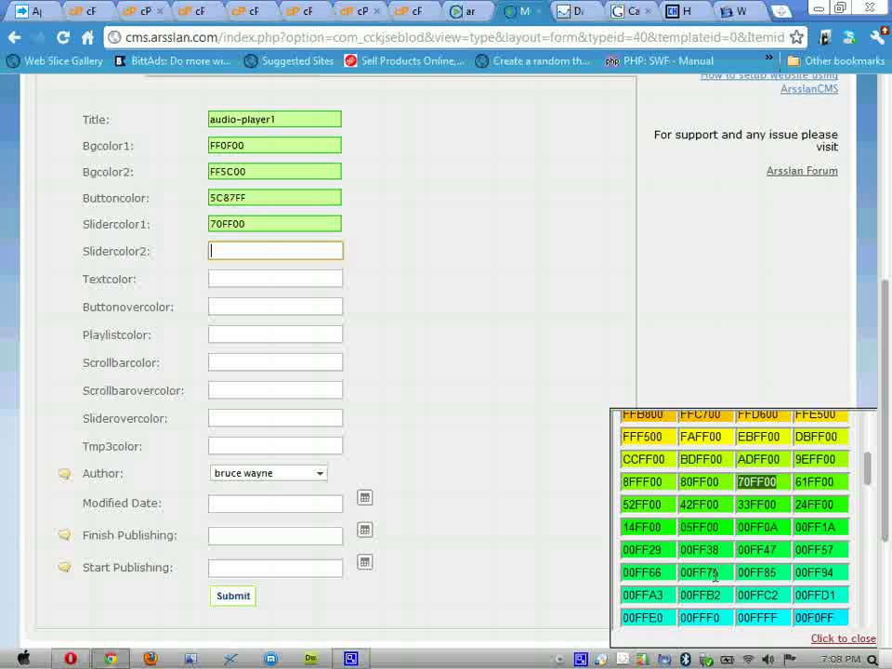
pyautogui.scroll(-2, 715, 575)
pyautogui.click(716, 597)
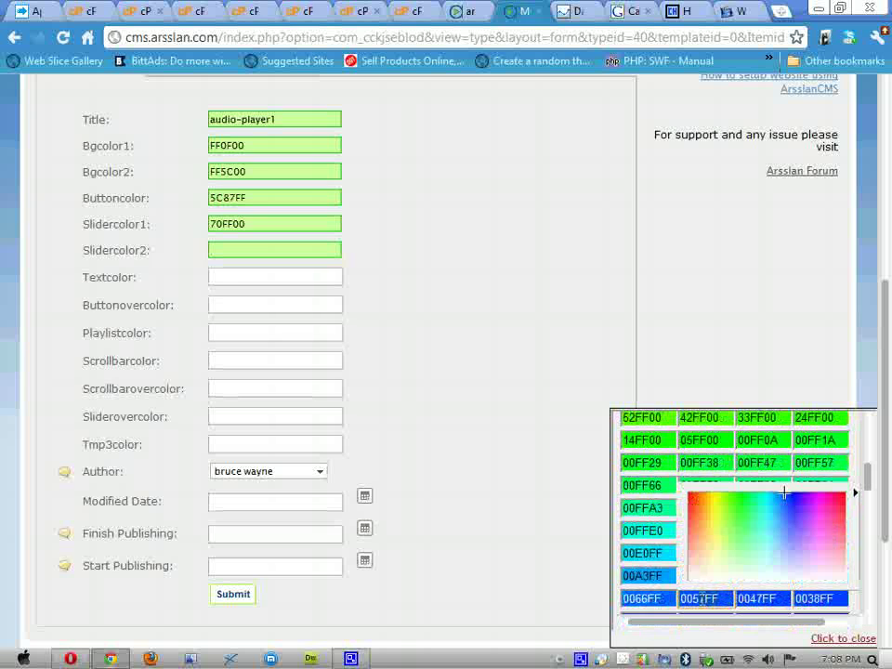
pyautogui.rightClick(688, 599)
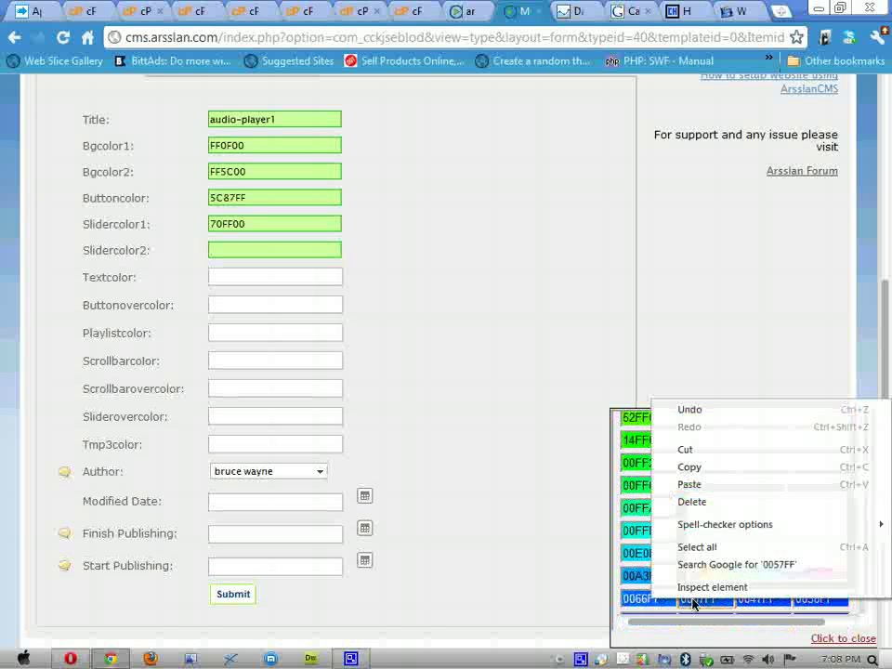
pyautogui.click(687, 465)
pyautogui.click(237, 249)
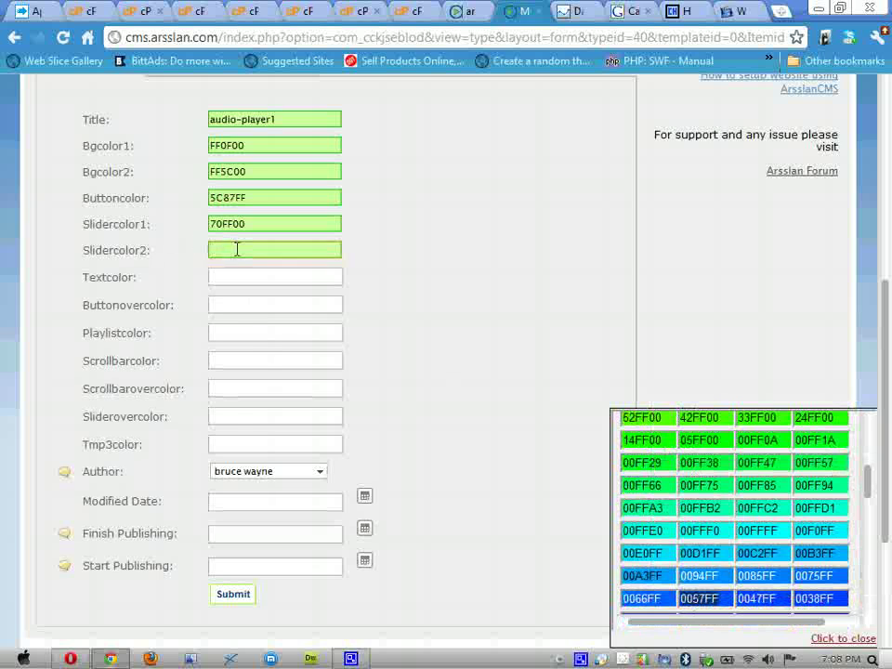
pyautogui.rightClick(237, 249)
pyautogui.click(273, 333)
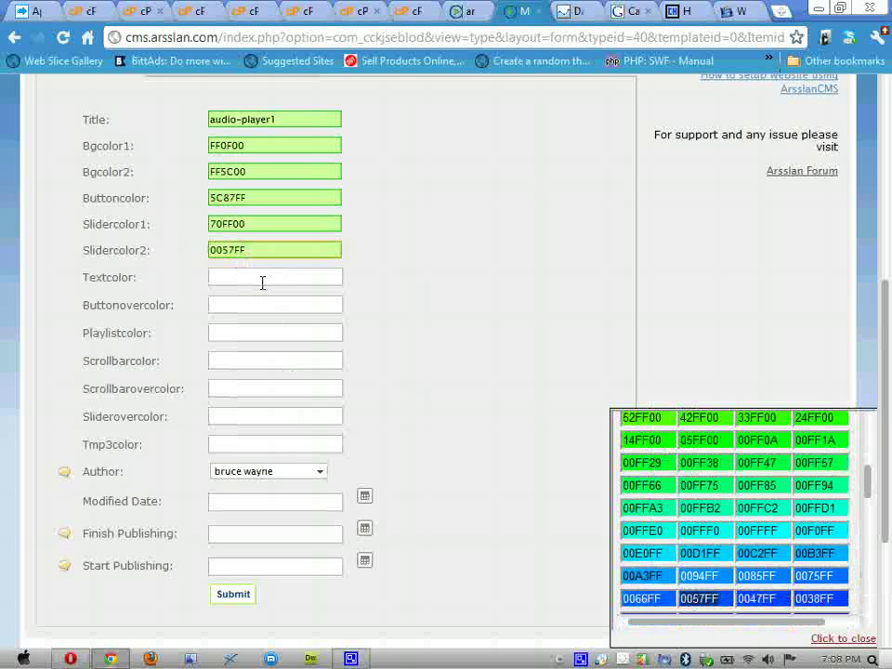
# Set Textcolor to white ffffff, replacing a pasted FF002E.
pyautogui.click(263, 283)
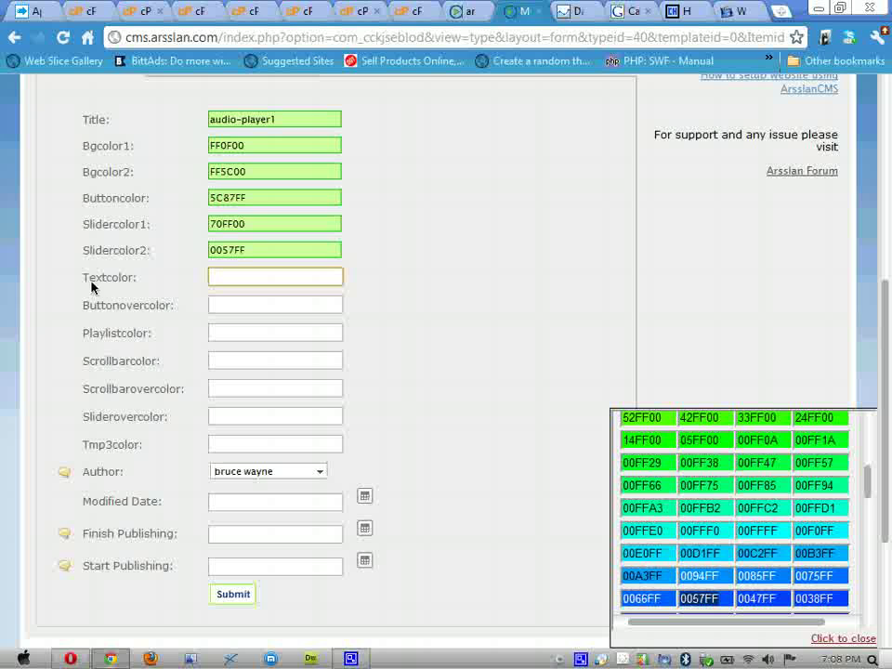
pyautogui.scroll(-3, 735, 558)
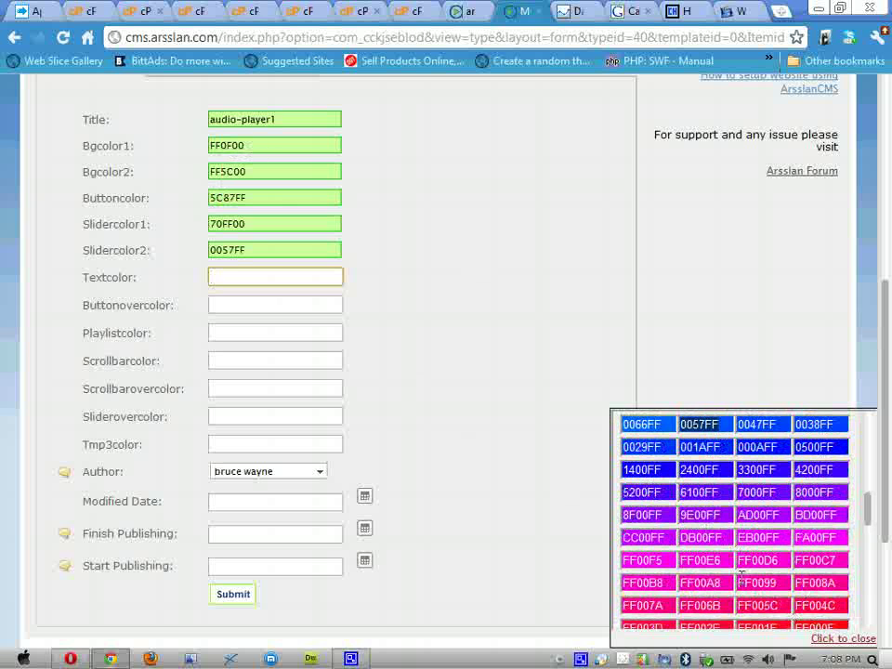
pyautogui.scroll(-3, 741, 575)
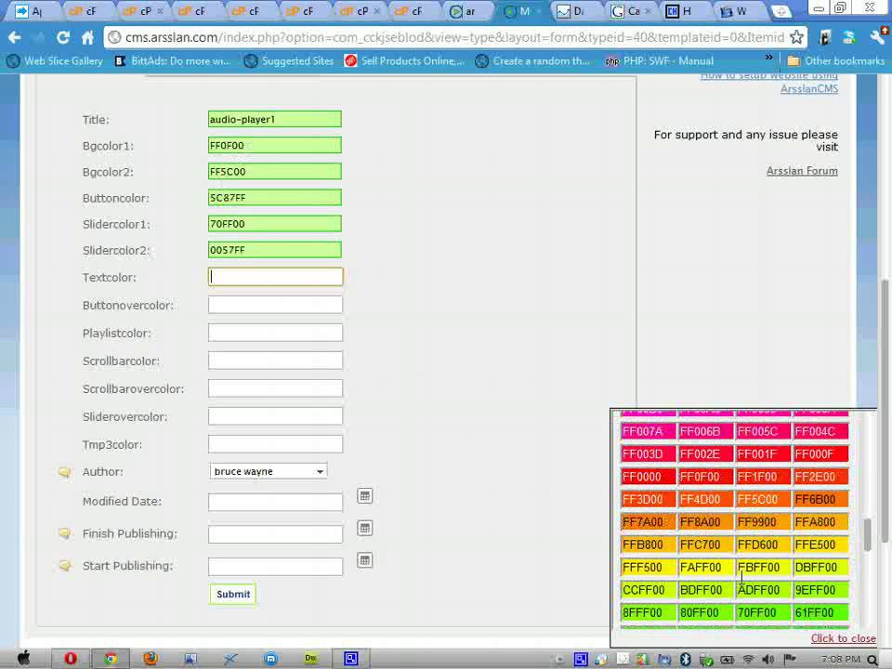
pyautogui.scroll(-3, 742, 576)
pyautogui.scroll(-4, 742, 576)
pyautogui.scroll(-3, 742, 581)
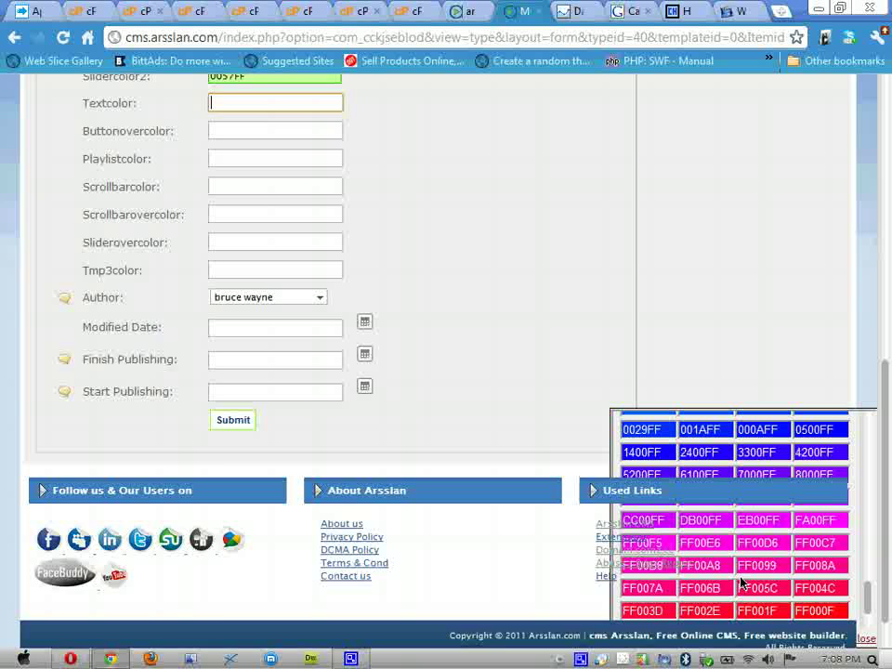
pyautogui.scroll(3, 741, 581)
pyautogui.scroll(3, 742, 558)
pyautogui.scroll(-5, 742, 558)
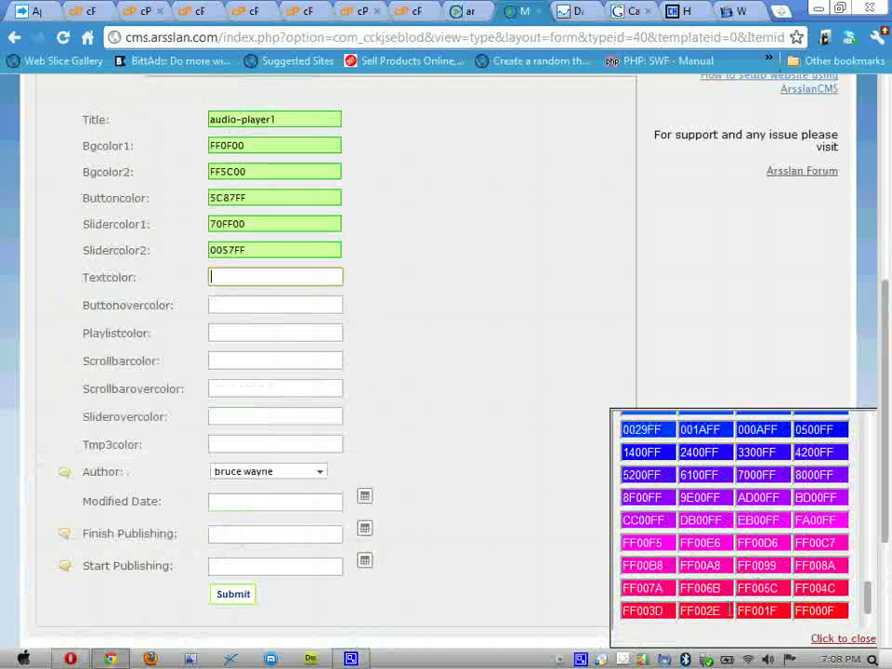
pyautogui.doubleClick(729, 610)
pyautogui.rightClick(729, 611)
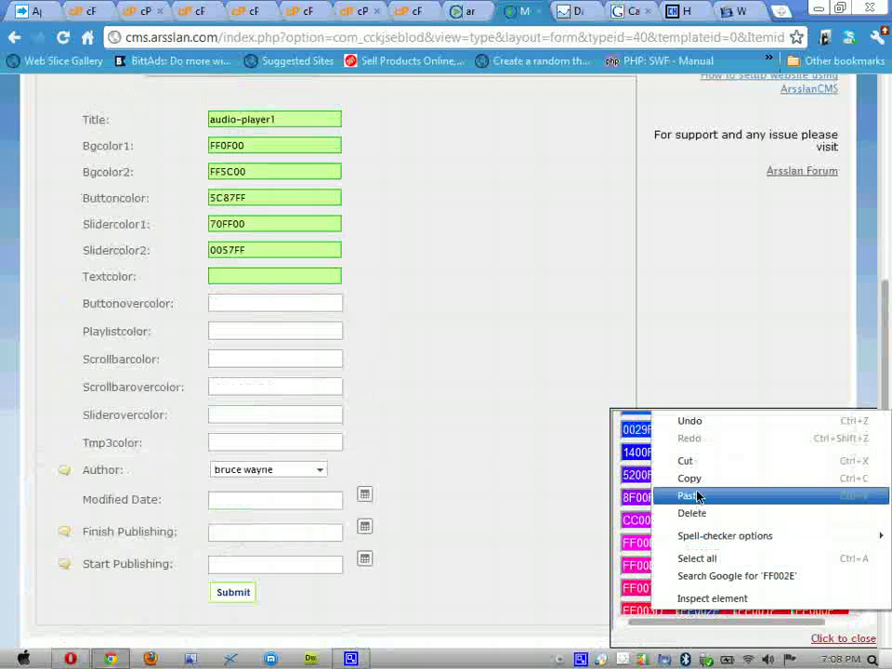
pyautogui.click(691, 478)
pyautogui.click(257, 280)
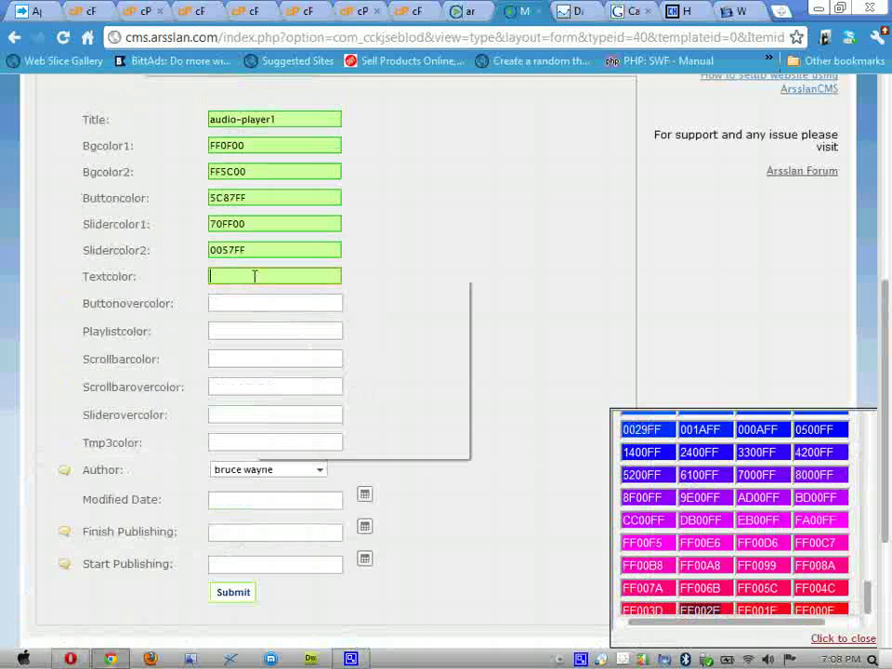
pyautogui.rightClick(255, 276)
pyautogui.click(267, 362)
pyautogui.moveTo(244, 276); pyautogui.dragTo(158, 277)
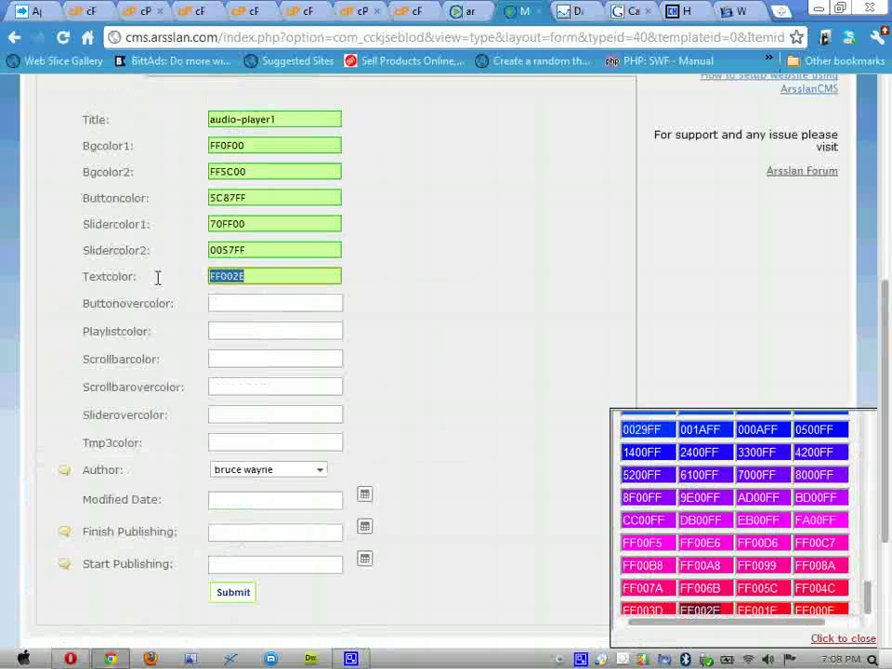
pyautogui.write('fff')
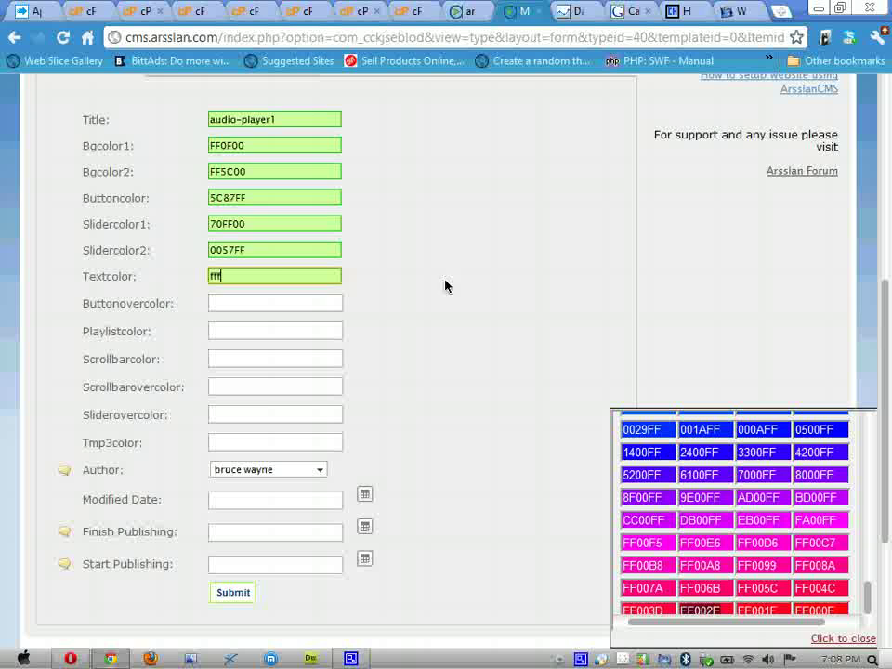
pyautogui.write('f')
pyautogui.write('fff')
# Copy DB00FF from the palette into Buttonovercolor.
pyautogui.click(286, 306)
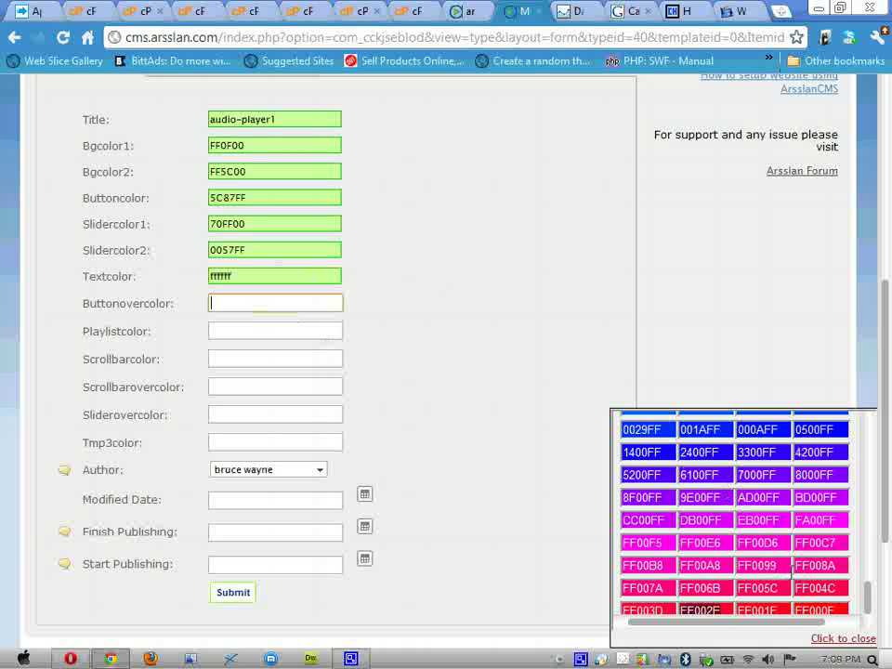
pyautogui.doubleClick(702, 520)
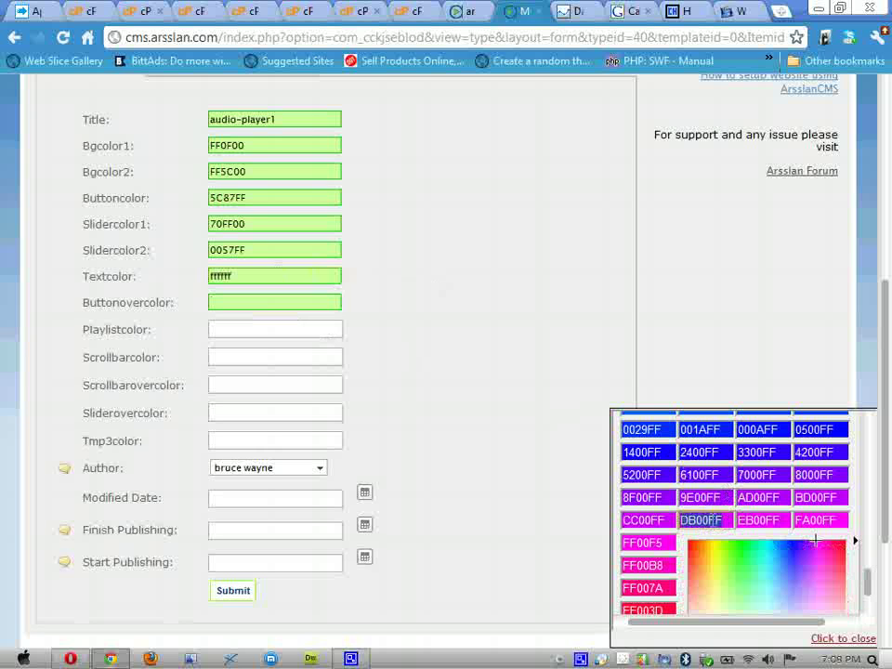
pyautogui.rightClick(711, 520)
pyautogui.click(683, 386)
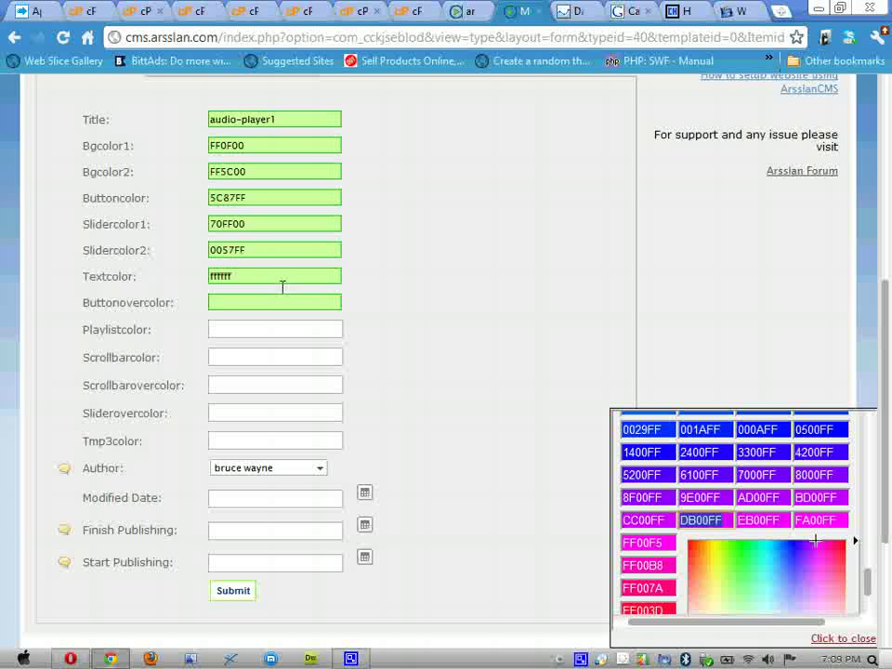
pyautogui.rightClick(263, 308)
pyautogui.click(298, 388)
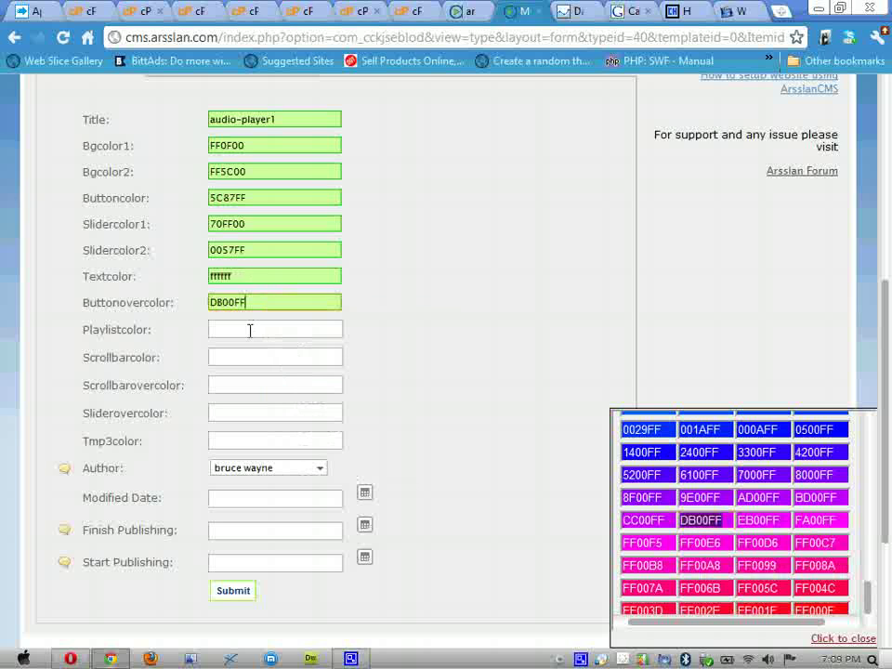
# Fill Playlistcolor with cccccc and go to the Scrollbarcolor entry.
pyautogui.click(250, 329)
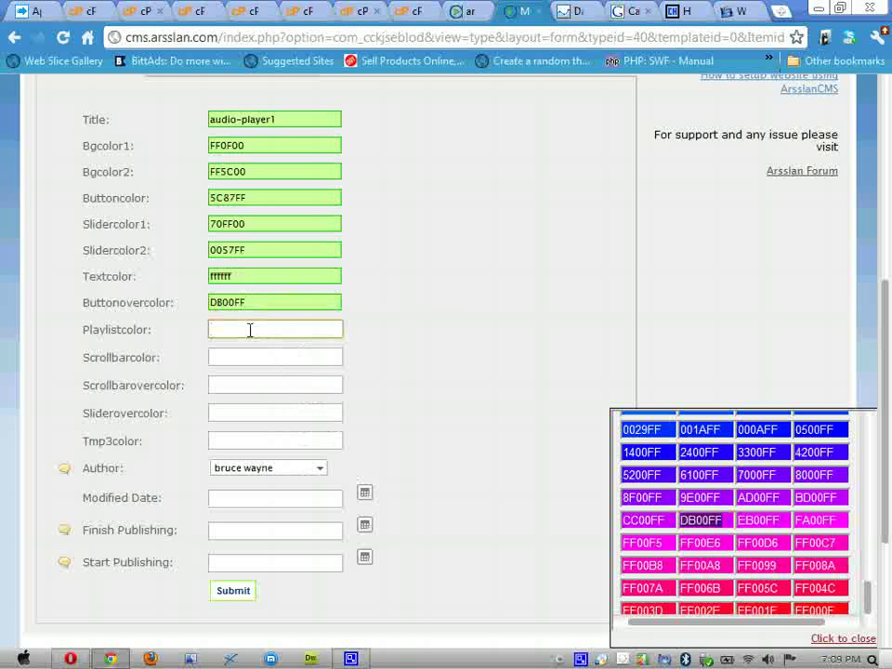
pyautogui.scroll(2, 725, 524)
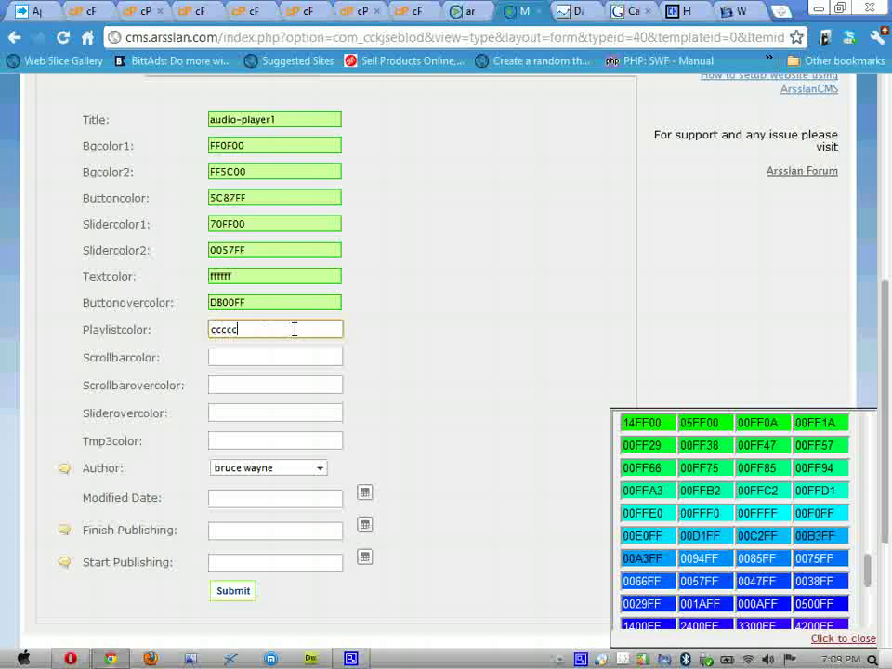
pyautogui.click(275, 357)
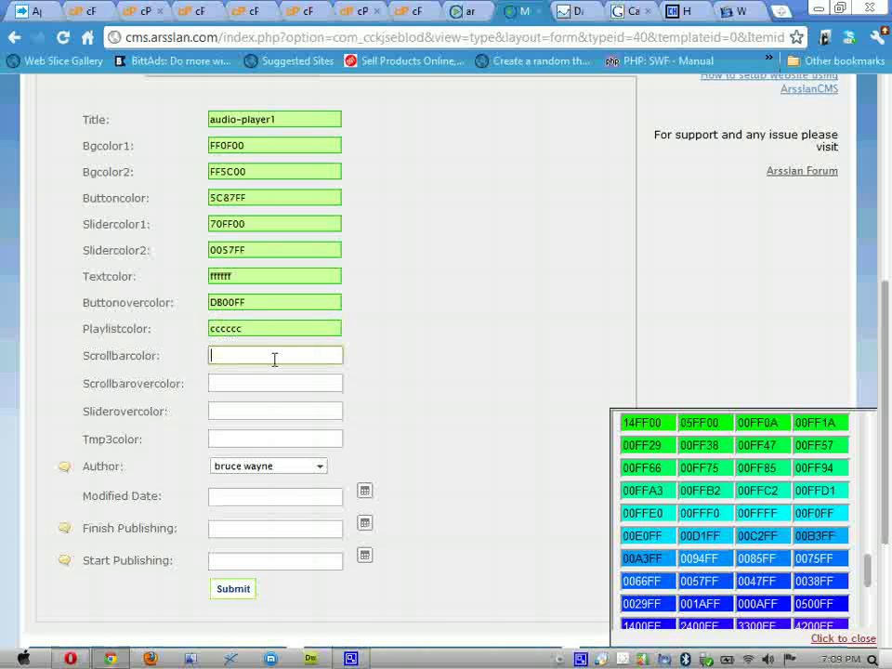
pyautogui.scroll(3, 700, 484)
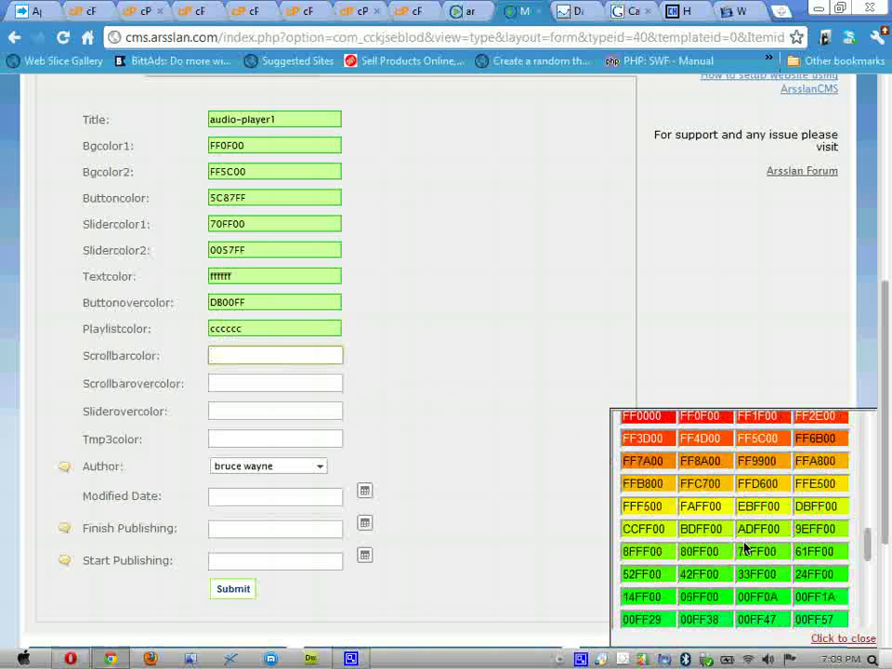
pyautogui.scroll(2, 743, 541)
pyautogui.scroll(1, 744, 542)
pyautogui.scroll(3, 744, 545)
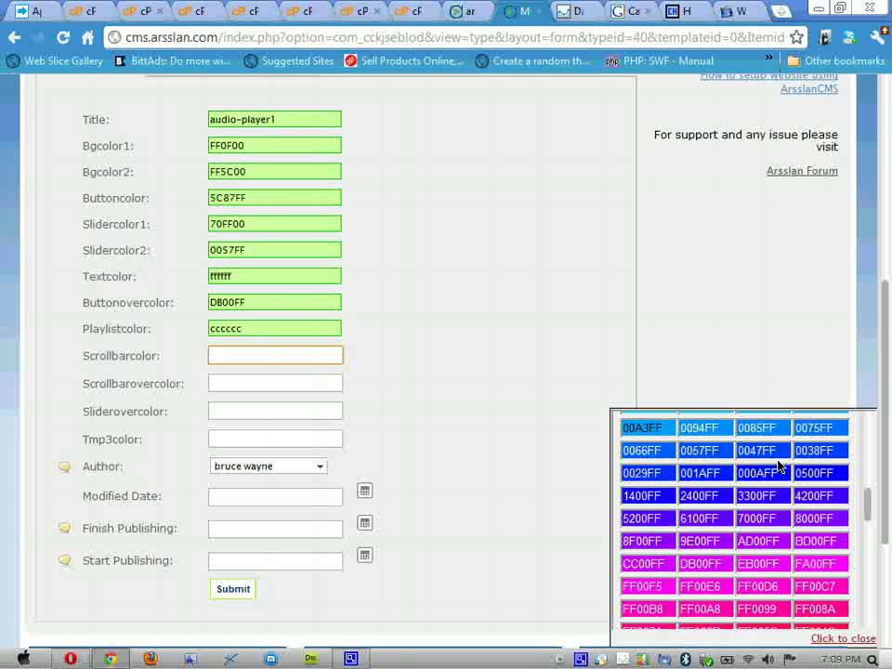
# Copy 0047FF from the palette into Scrollbarovercolor and Scrollbarcolor.
pyautogui.click(742, 451)
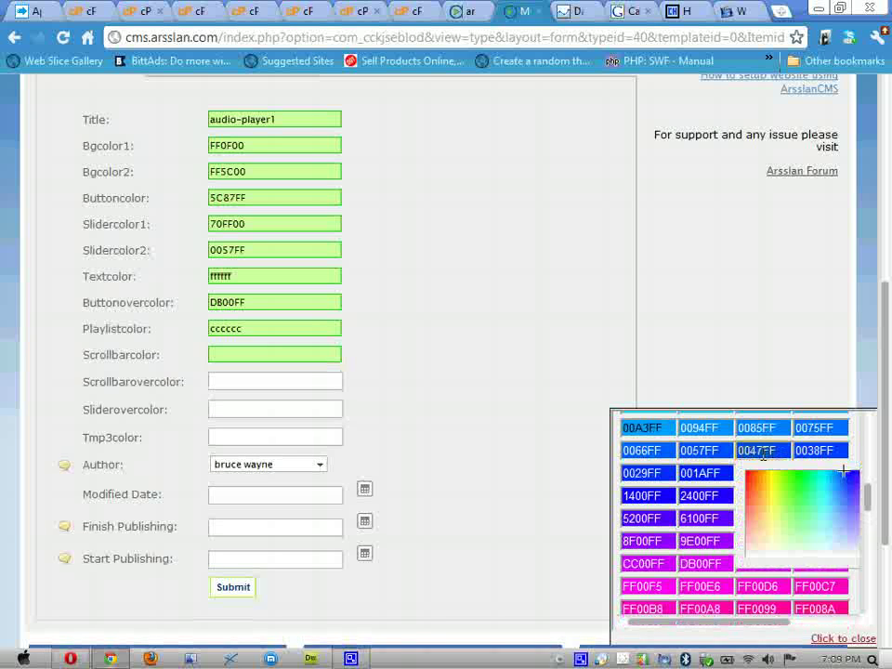
pyautogui.rightClick(741, 451)
pyautogui.click(690, 321)
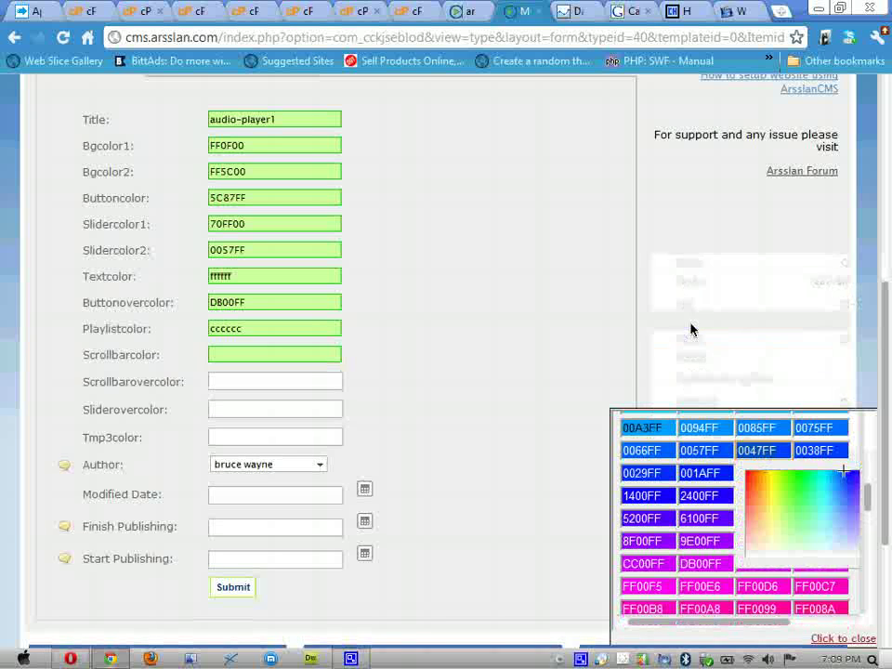
pyautogui.rightClick(314, 379)
pyautogui.click(343, 465)
pyautogui.click(275, 411)
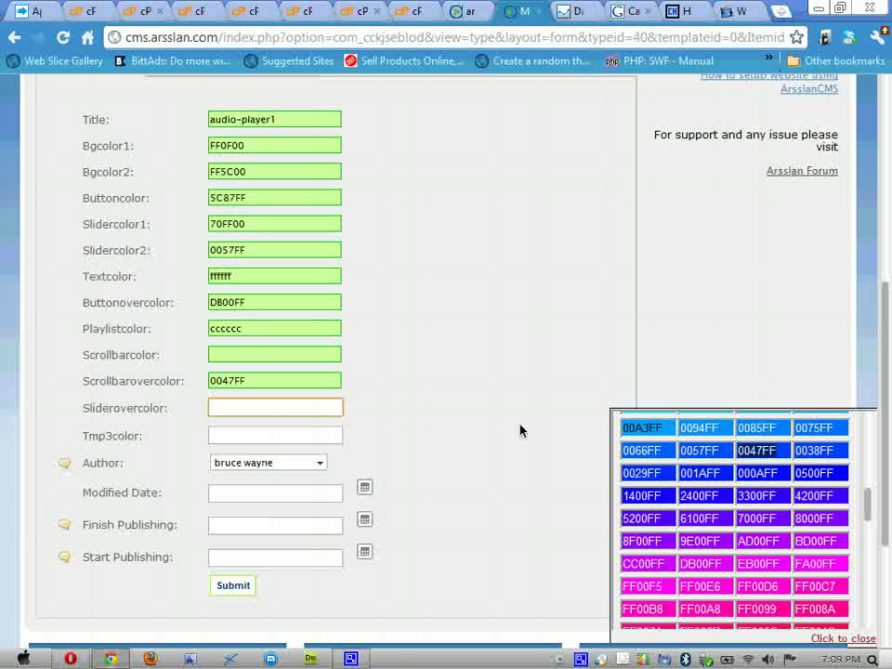
pyautogui.click(234, 354)
pyautogui.rightClick(234, 356)
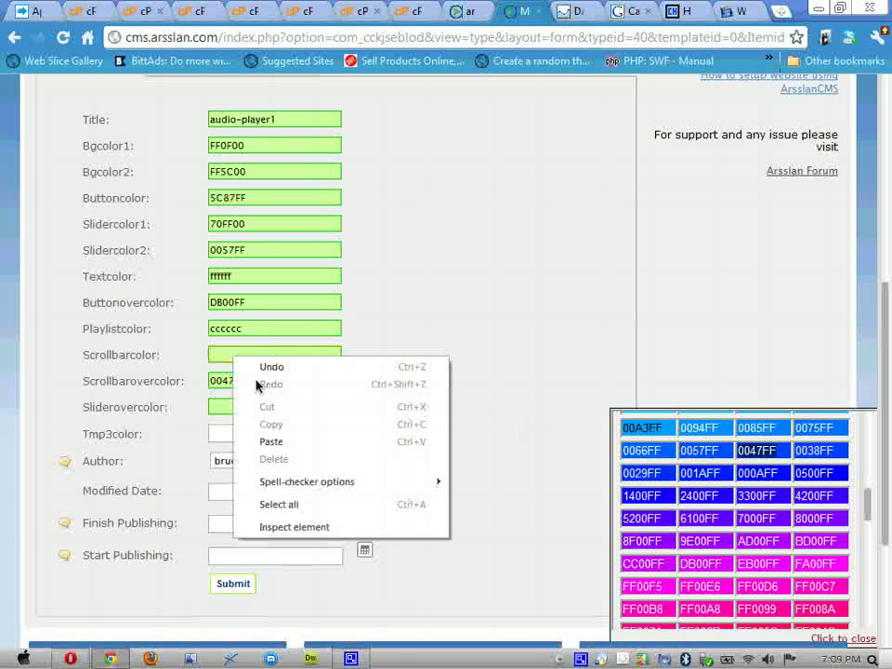
pyautogui.click(272, 442)
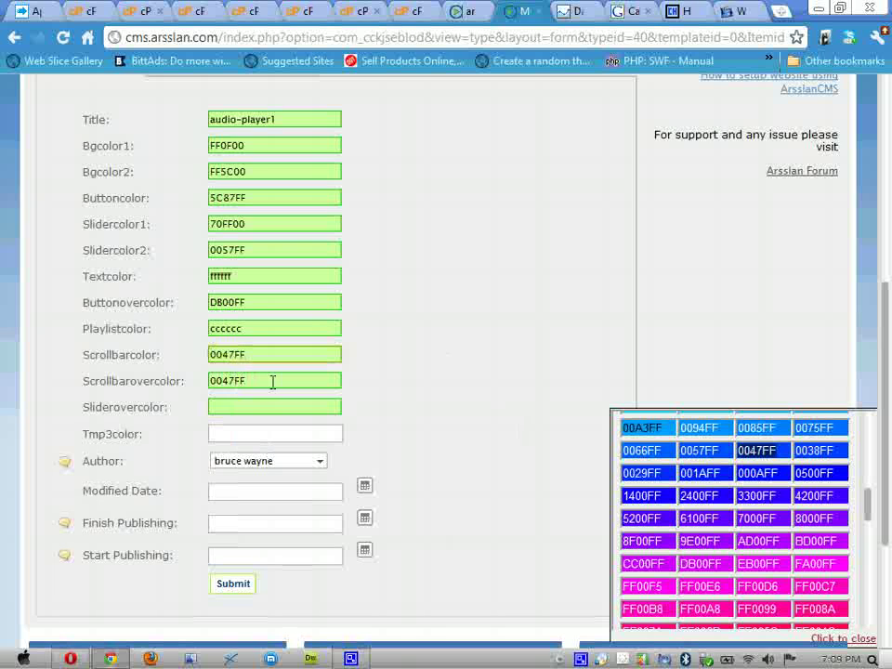
pyautogui.click(272, 381)
# Replace the Scrollbarovercolor value with 00B3FF copied from the palette.
pyautogui.scroll(2, 823, 483)
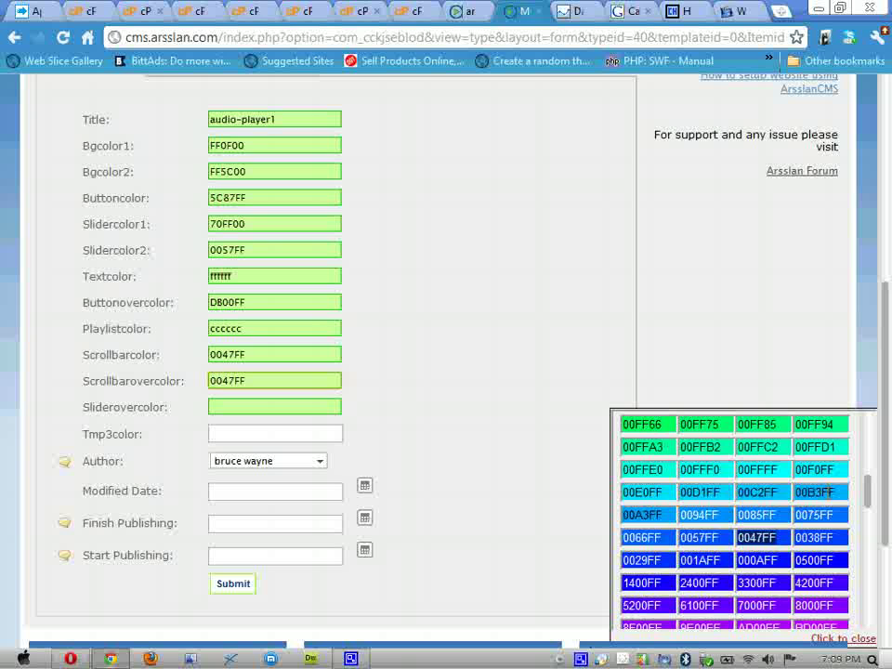
pyautogui.click(844, 492)
pyautogui.rightClick(844, 493)
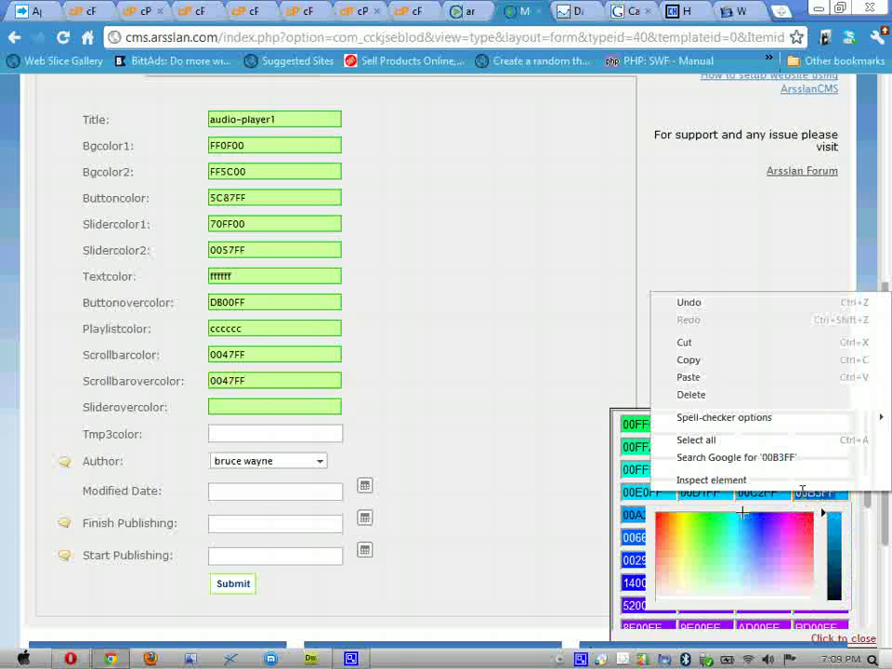
pyautogui.click(648, 371)
pyautogui.moveTo(274, 378); pyautogui.dragTo(183, 378)
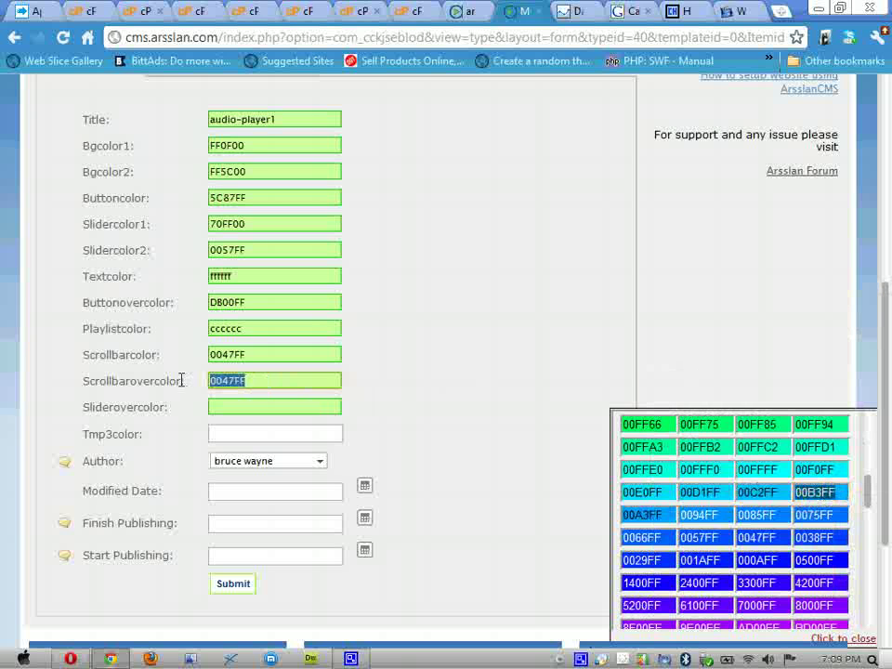
pyautogui.rightClick(215, 380)
pyautogui.click(235, 463)
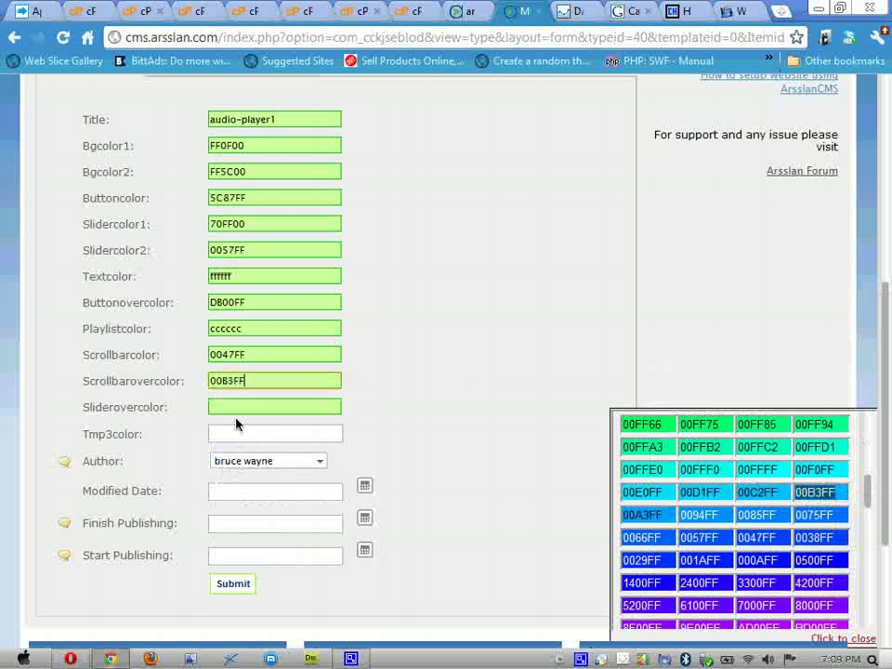
# Enter f4f4f4 as the Sliderovercolor.
pyautogui.click(238, 414)
pyautogui.scroll(5, 809, 571)
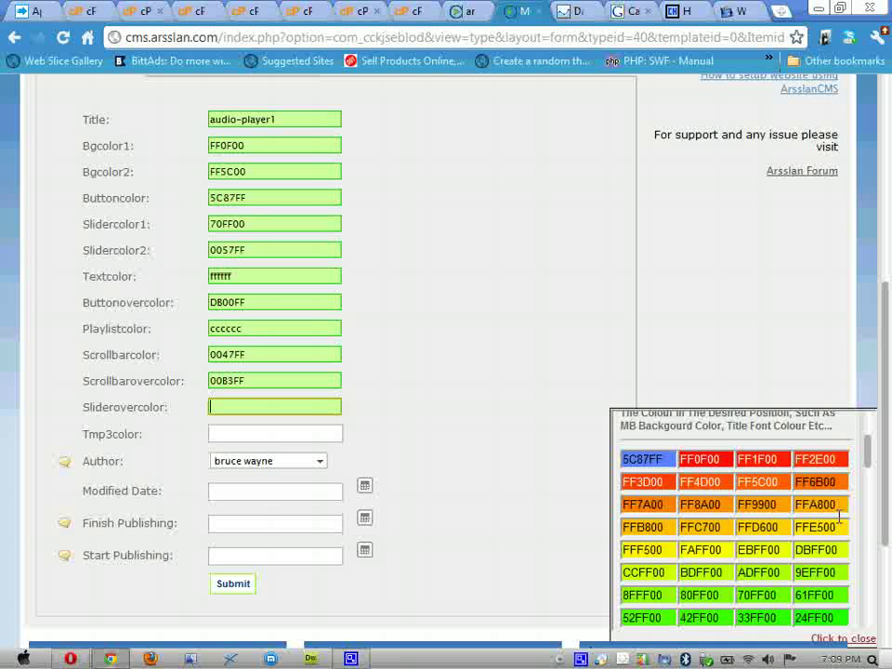
pyautogui.scroll(-3, 803, 539)
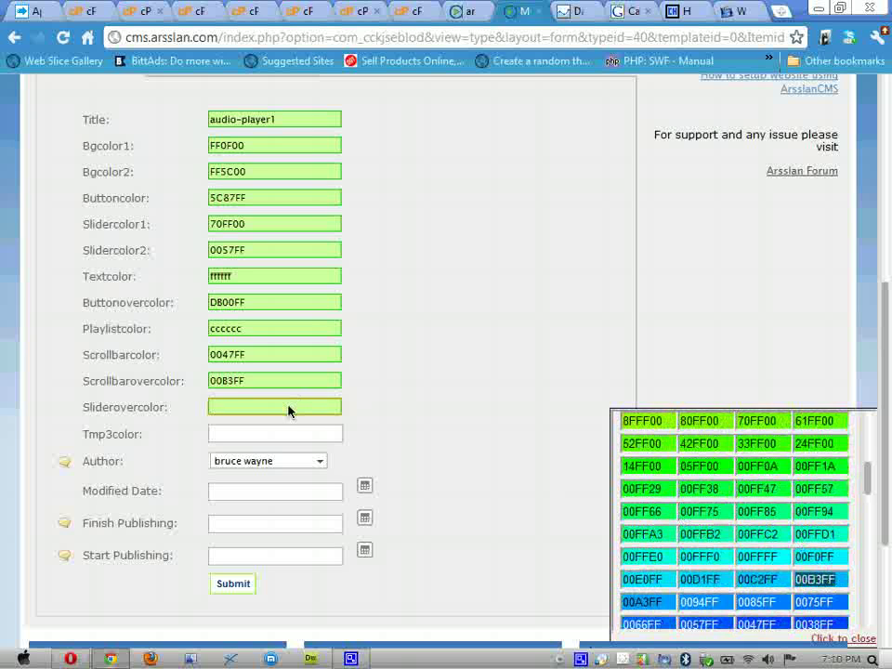
pyautogui.write('f4f4f4')
# Copy 9E00FF from the palette into Tmp3color.
pyautogui.click(291, 436)
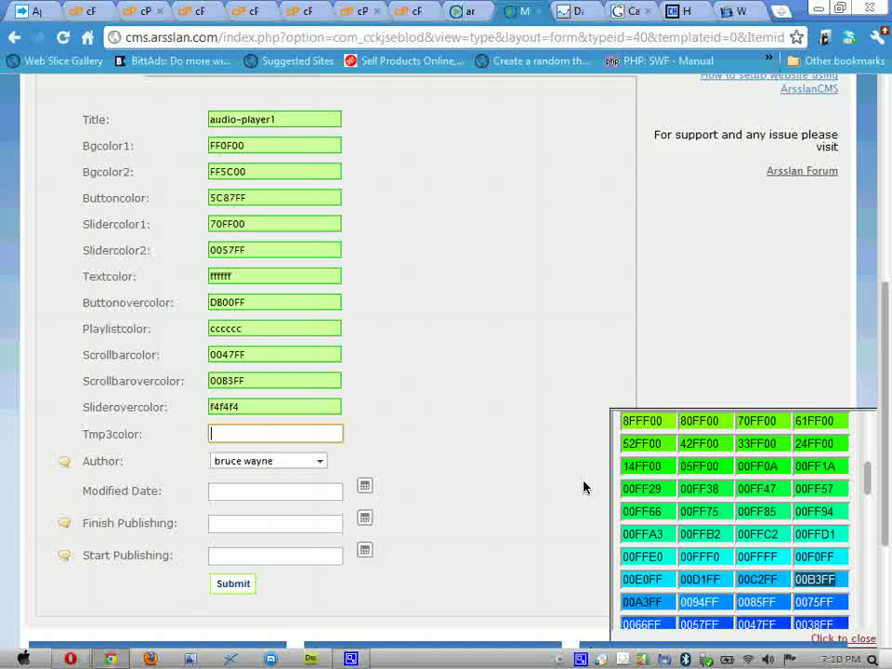
pyautogui.scroll(-1, 583, 485)
pyautogui.scroll(2, 351, 378)
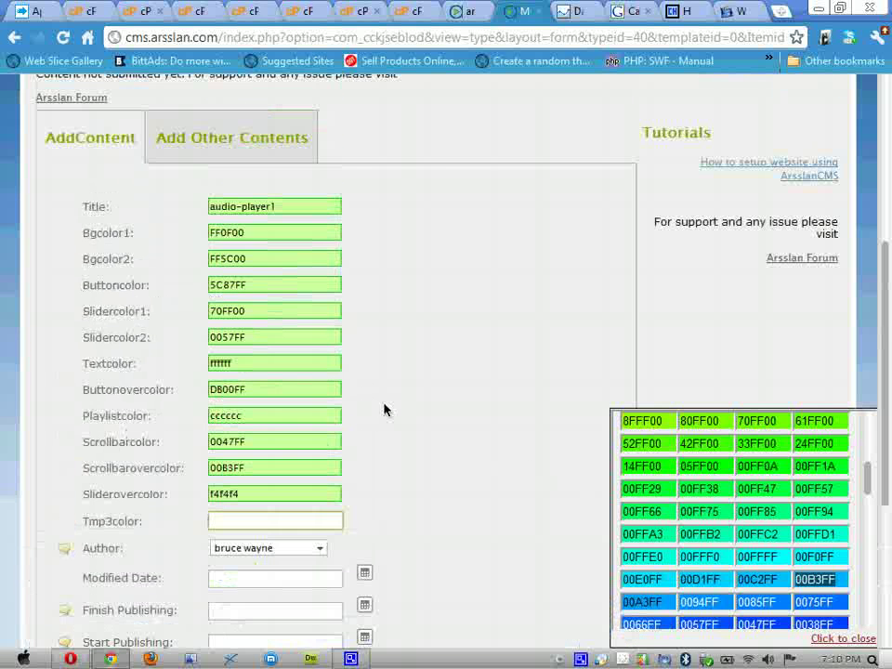
pyautogui.scroll(-3, 744, 525)
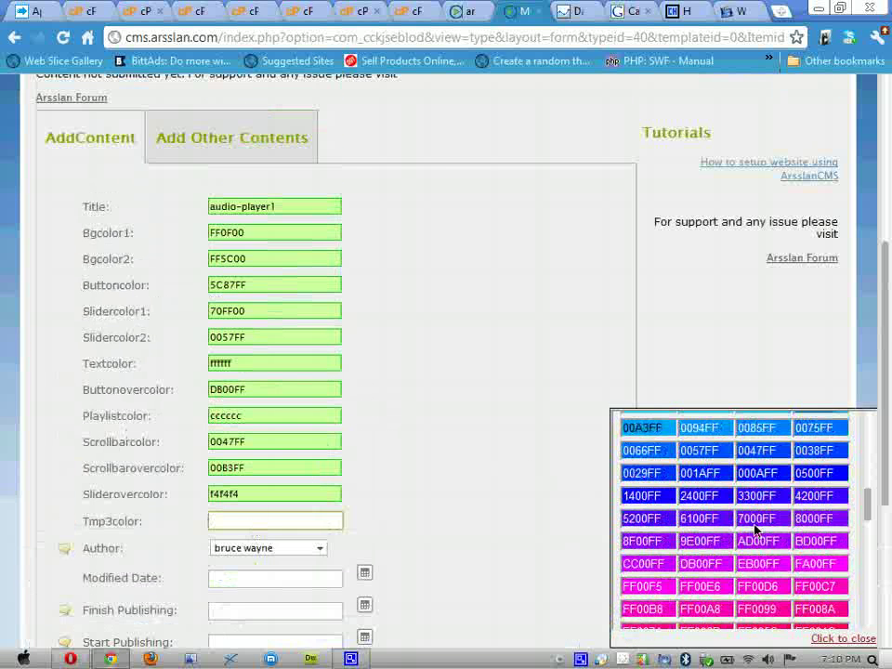
pyautogui.scroll(-3, 756, 530)
pyautogui.scroll(1, 750, 529)
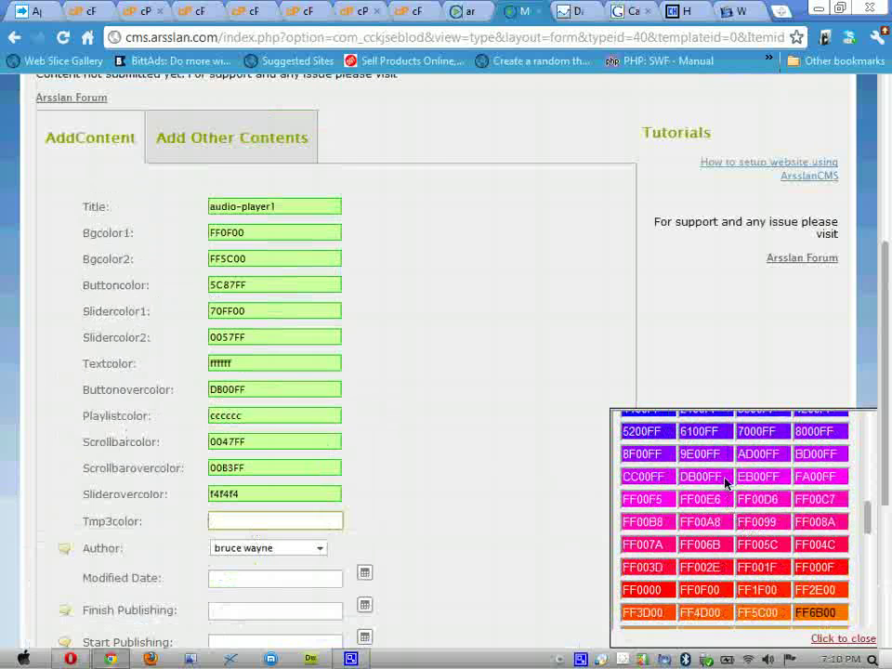
pyautogui.doubleClick(699, 453)
pyautogui.rightClick(699, 454)
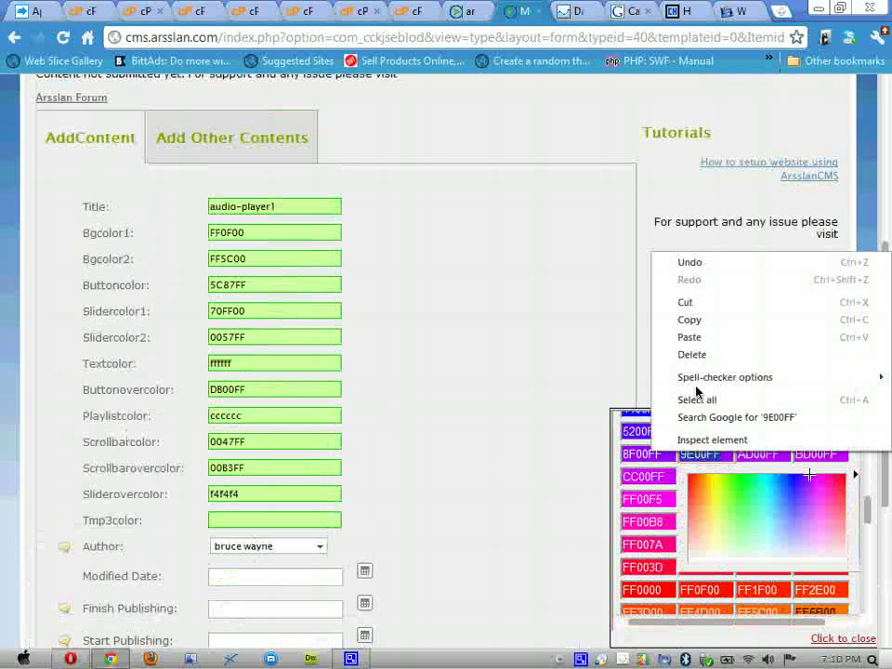
pyautogui.click(705, 320)
pyautogui.rightClick(220, 519)
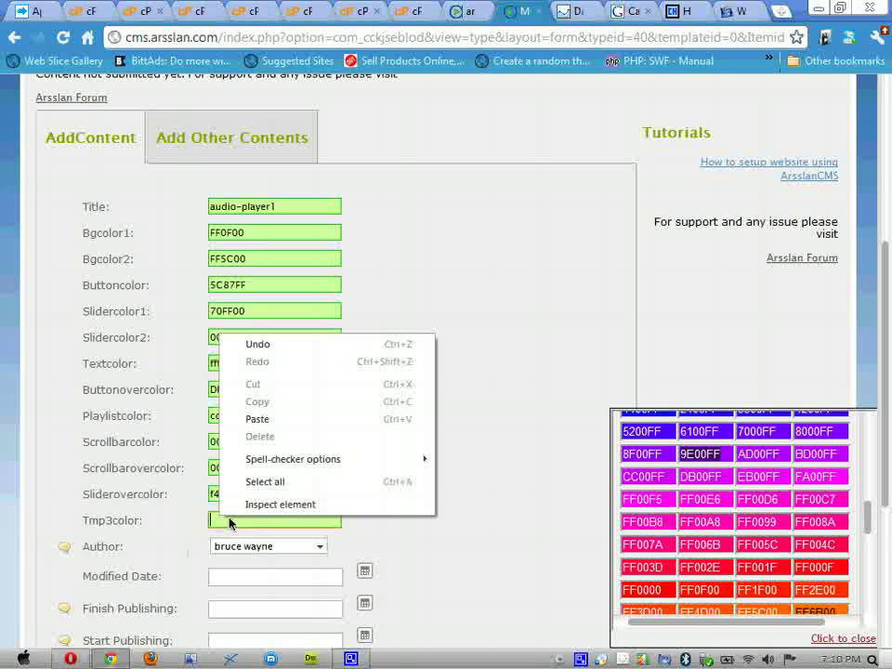
pyautogui.click(258, 419)
# Scroll to the bottom of the audio-player1 form and submit it.
pyautogui.scroll(-3, 454, 480)
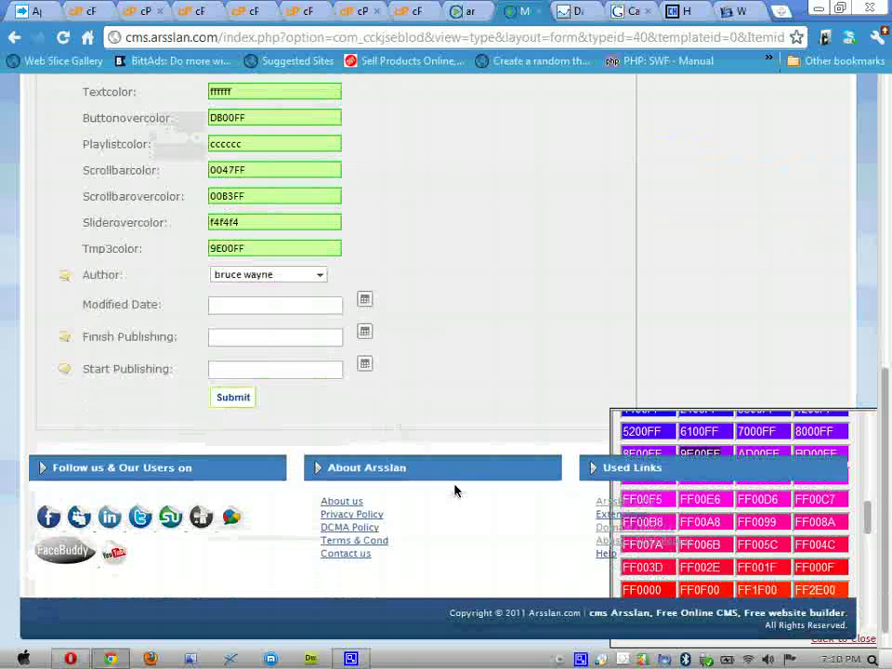
pyautogui.scroll(6, 331, 534)
pyautogui.scroll(-3, 454, 524)
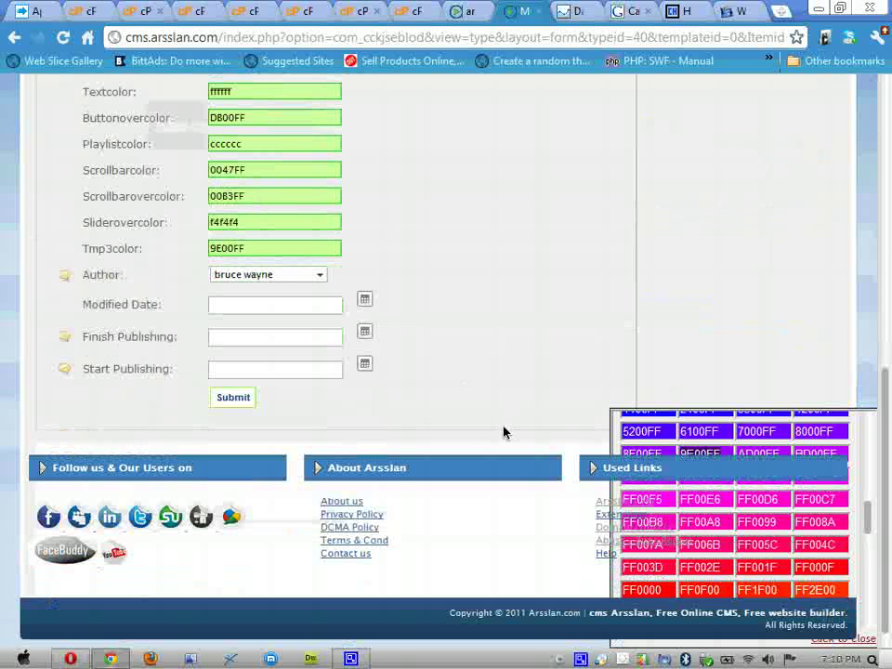
pyautogui.scroll(-3, 509, 429)
pyautogui.click(233, 400)
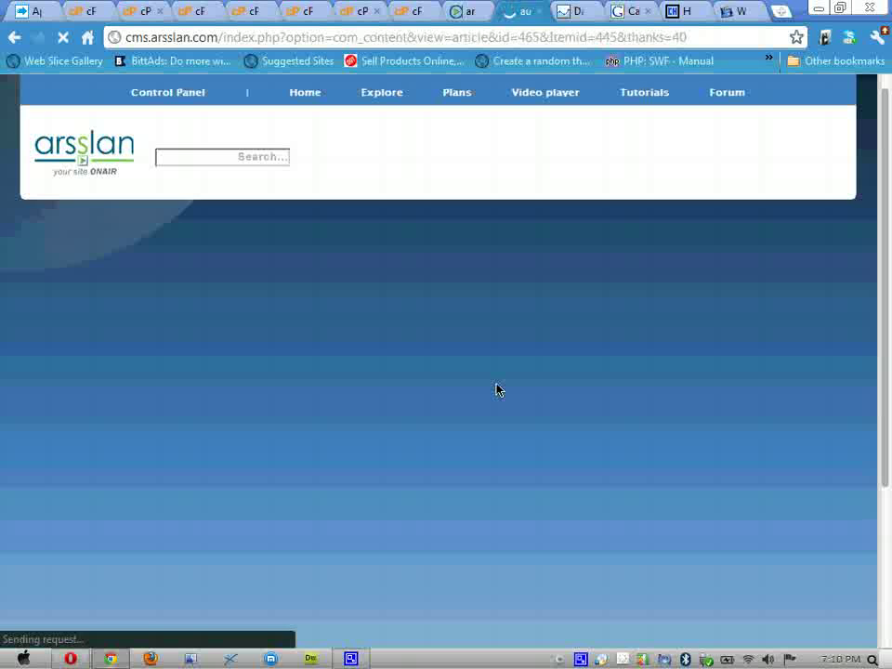
# Scroll between the submitted notice and the red 'Your Audio Player in Action' preview.
pyautogui.scroll(-5, 496, 390)
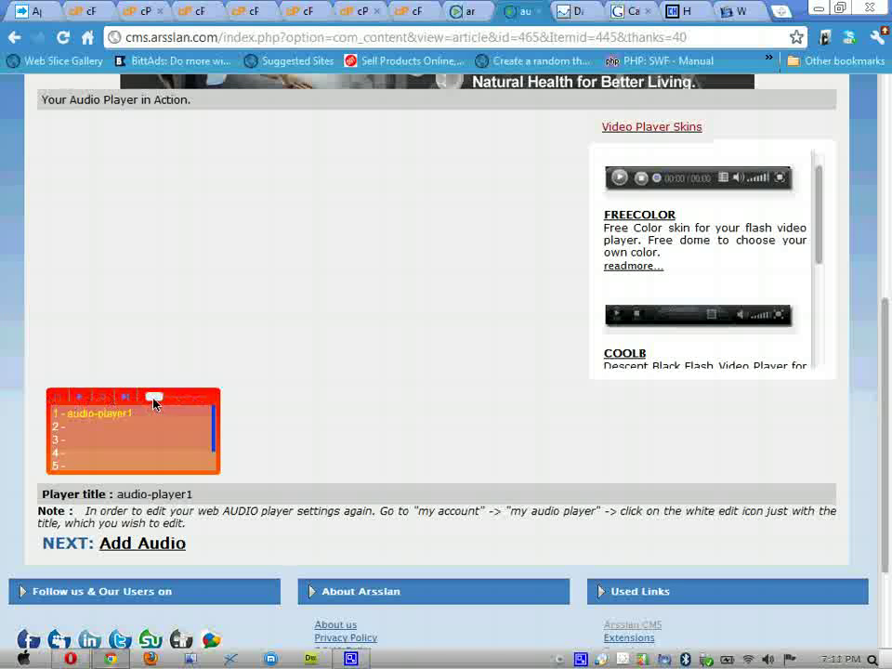
pyautogui.moveTo(215, 444)
pyautogui.mouseDown()
pyautogui.moveTo(213, 470)
pyautogui.moveTo(214, 423)
pyautogui.mouseUp()
pyautogui.scroll(5, 44, 458)
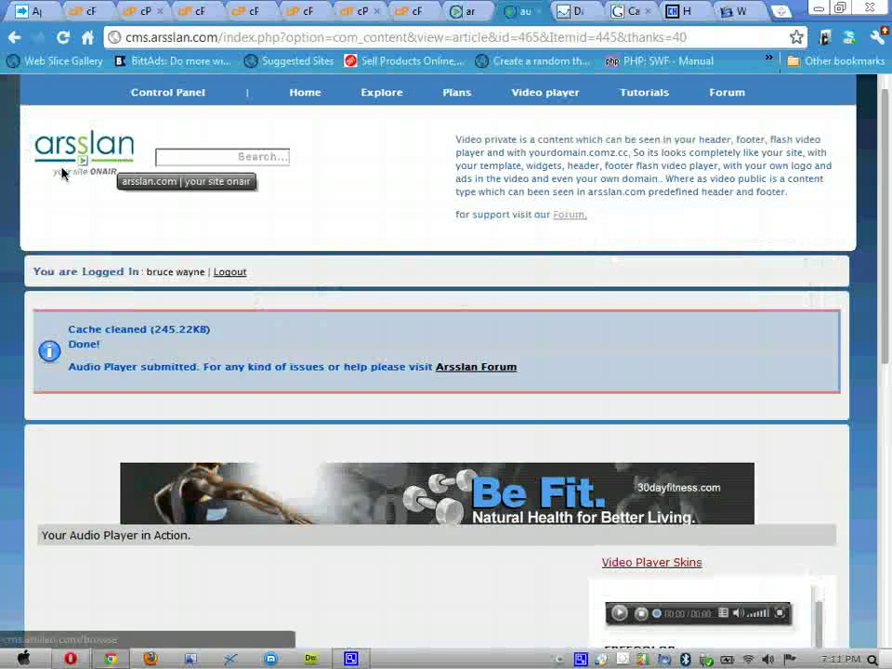
pyautogui.scroll(-4, 39, 406)
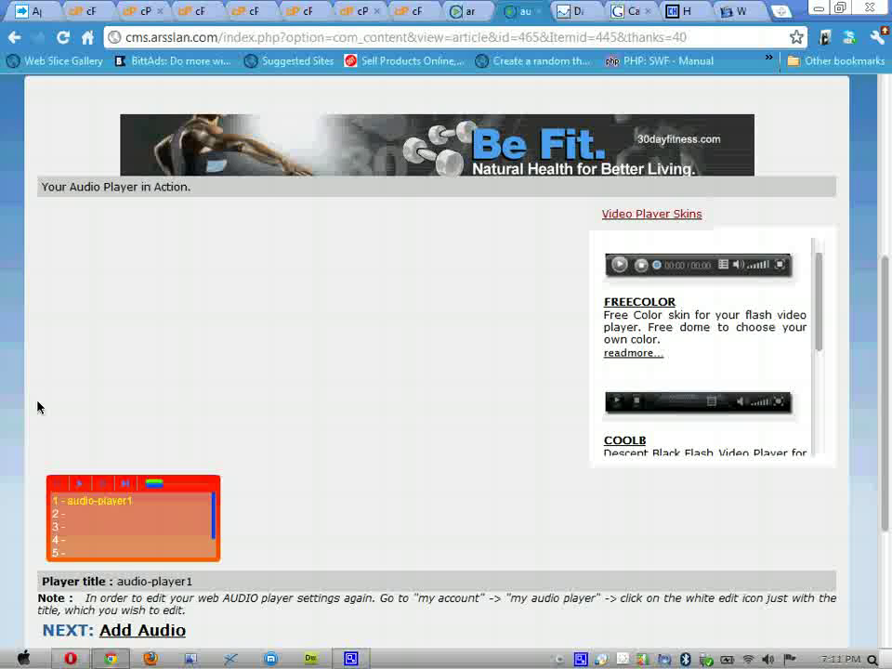
pyautogui.scroll(-1, 37, 406)
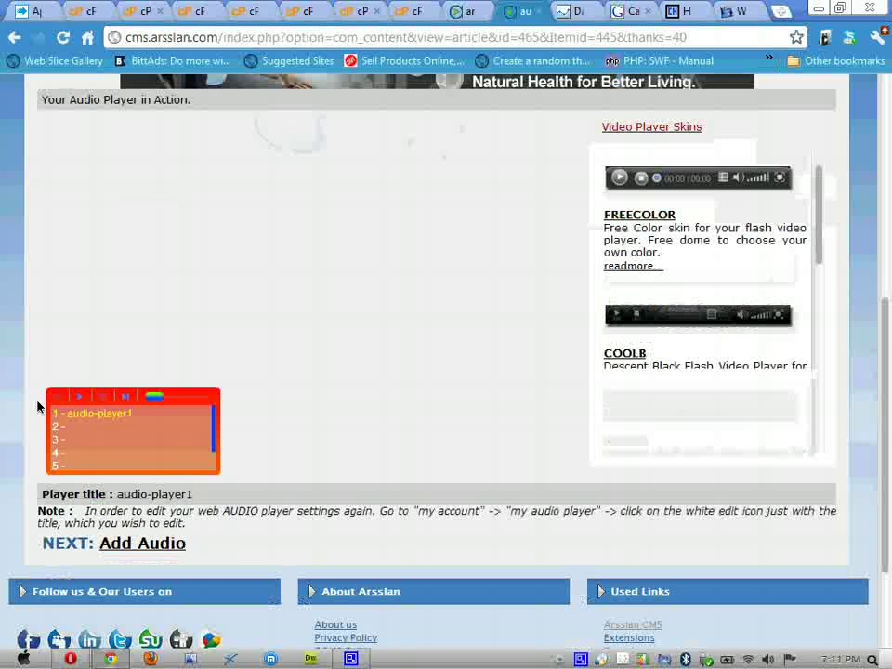